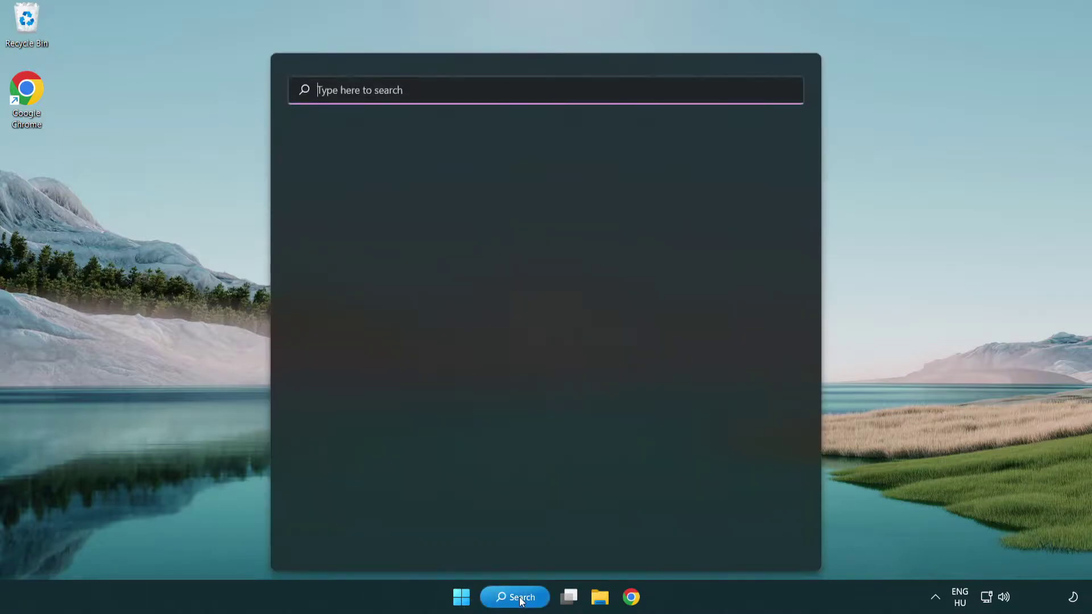
Find and open Device Manager through a system search, and move its window toward the middle of the desktop.
{"action": "type", "text": "device m"}
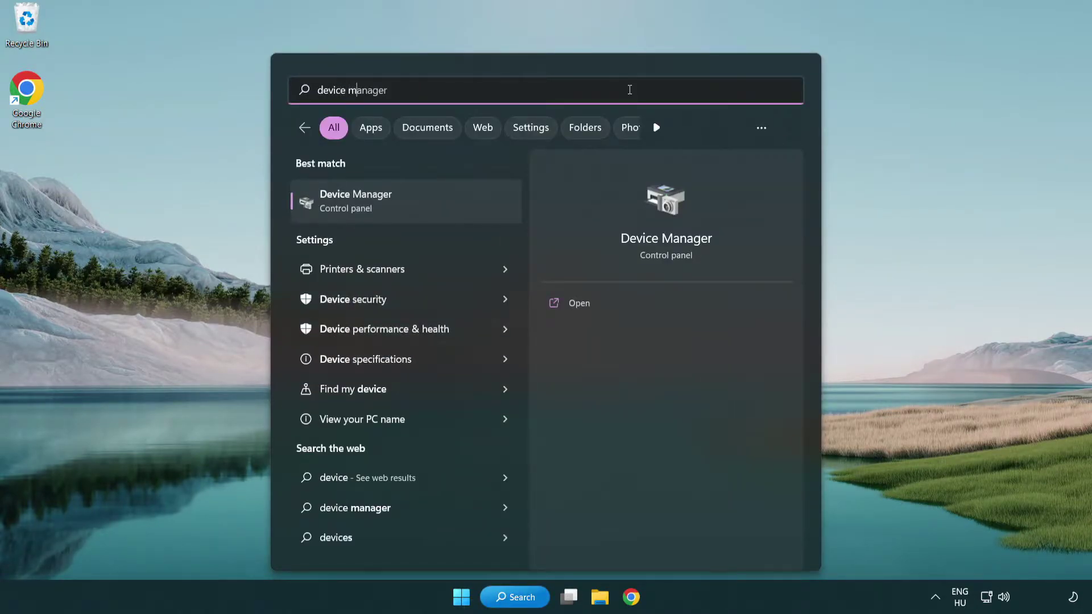
{"action": "type", "text": "anager"}
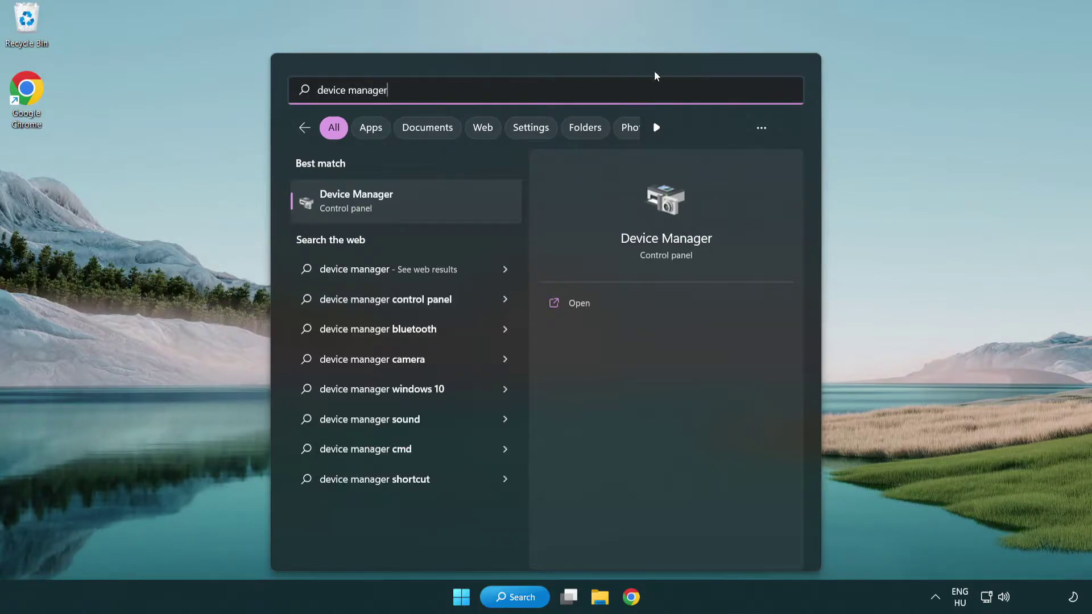
{"action": "left_click", "coordinate": [437, 210]}
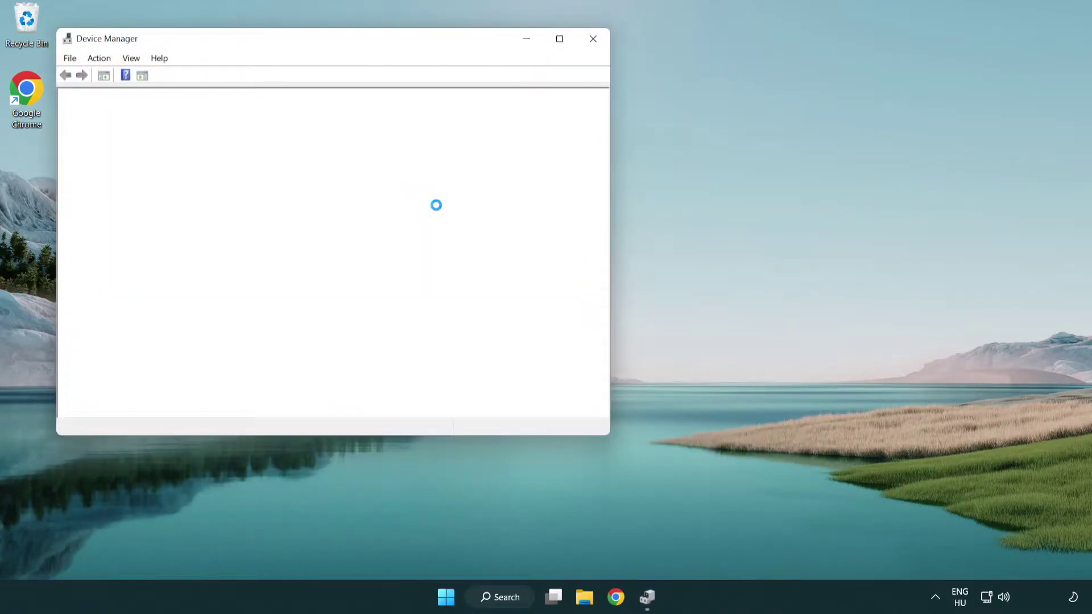
{"action": "left_click_drag", "start_coordinate": [297, 42], "coordinate": [481, 109]}
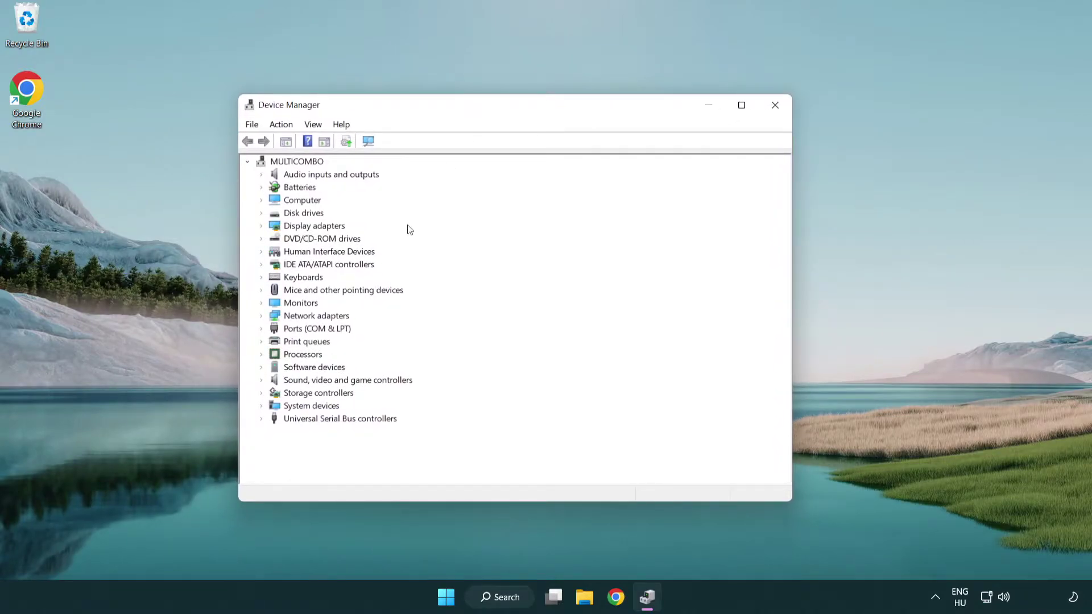
Run an automatic driver update search for the VMware SVGA 3D display adapter, then close the wizard and Device Manager.
{"action": "left_click", "coordinate": [299, 228]}
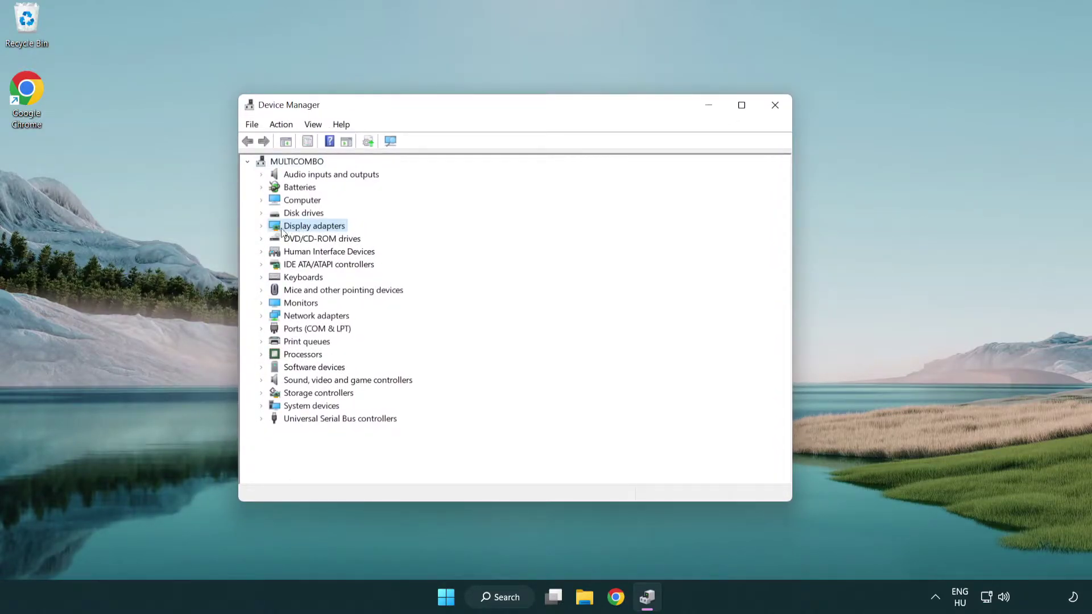
{"action": "left_click", "coordinate": [262, 227]}
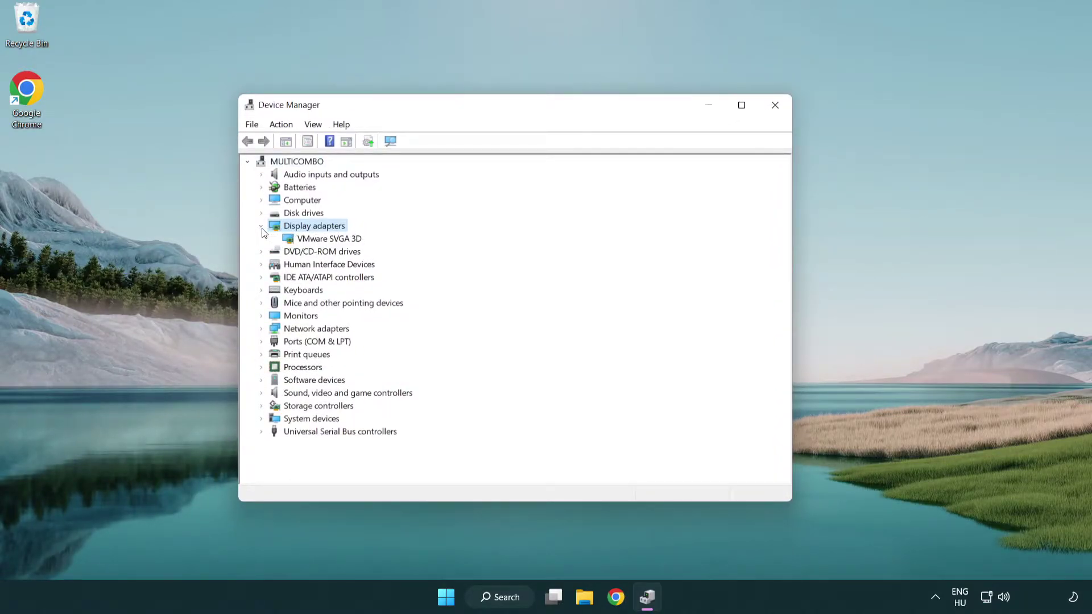
{"action": "left_click", "coordinate": [324, 241]}
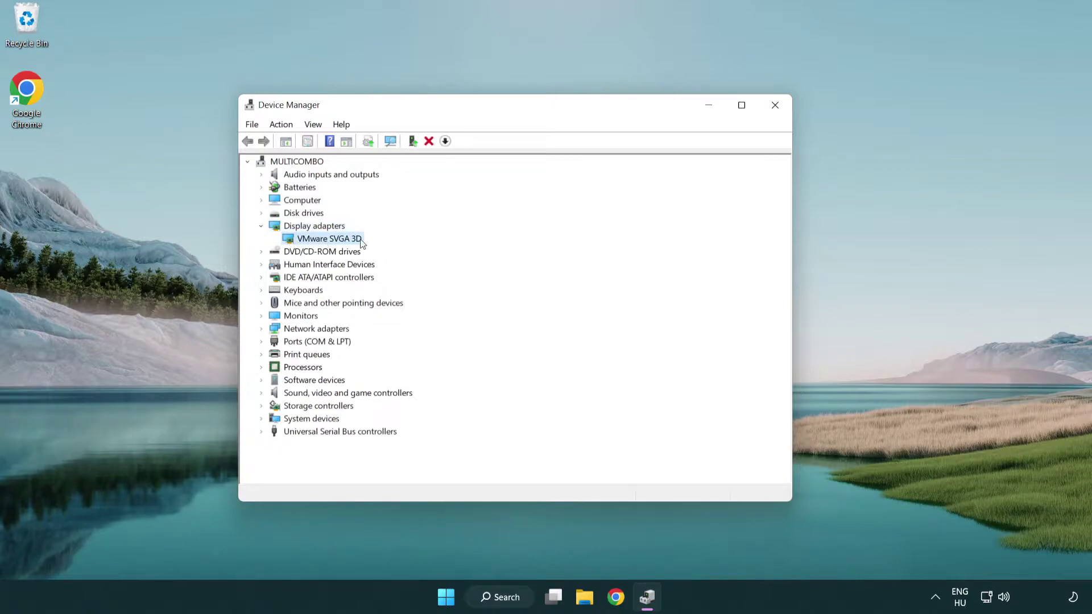
{"action": "right_click", "coordinate": [325, 243]}
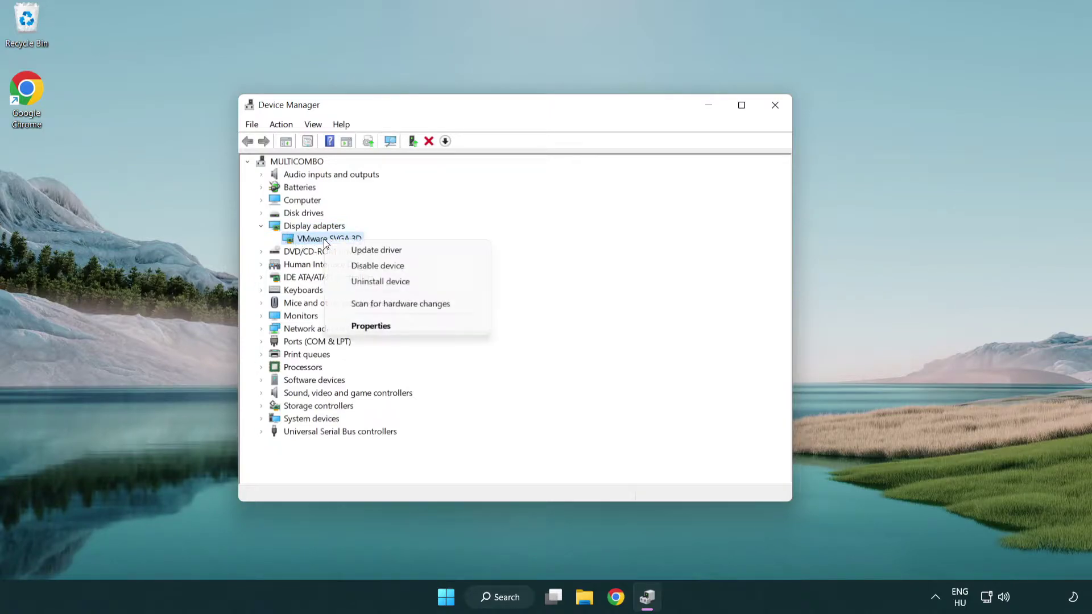
{"action": "left_click", "coordinate": [431, 252]}
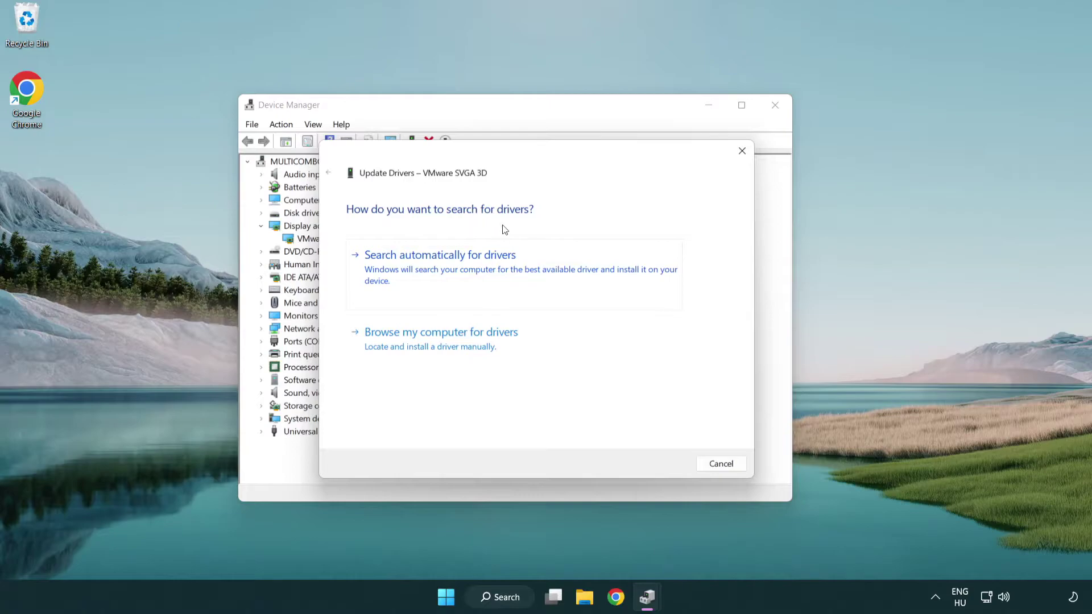
{"action": "left_click", "coordinate": [481, 268]}
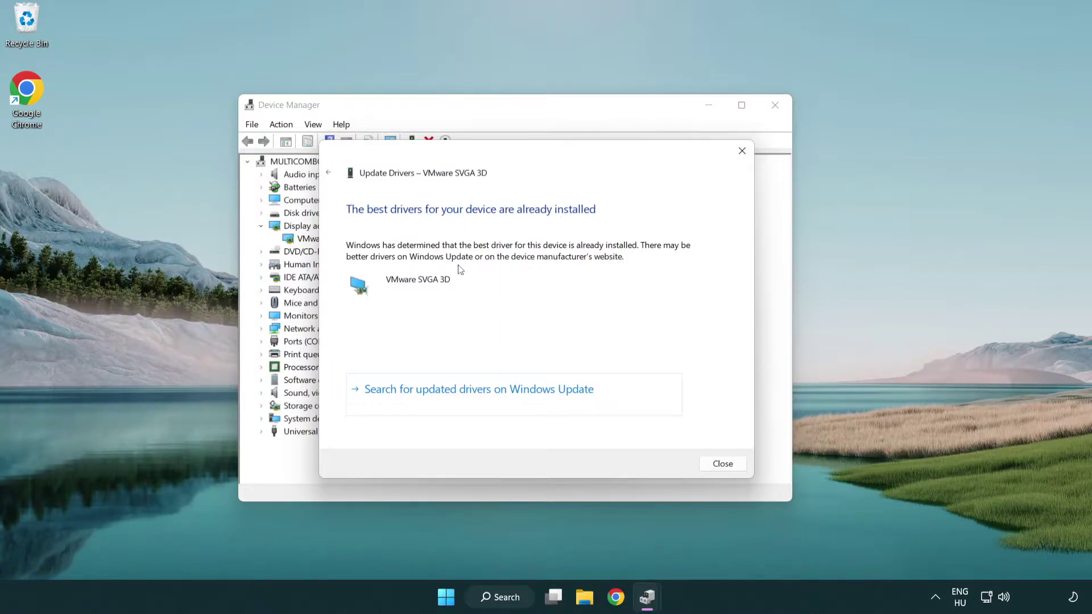
{"action": "left_click", "coordinate": [723, 465]}
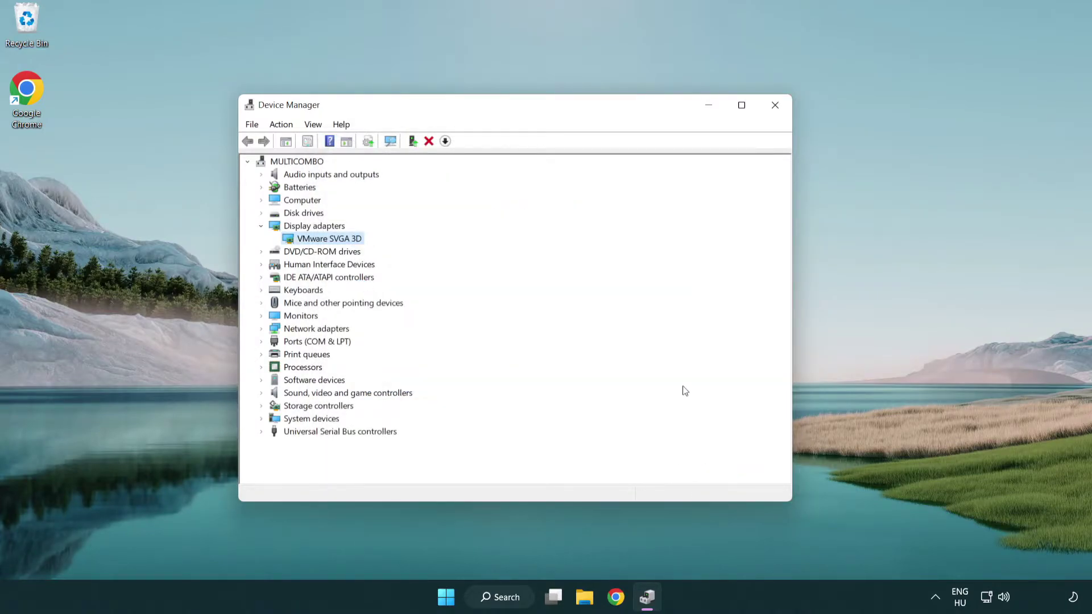
{"action": "left_click", "coordinate": [777, 109]}
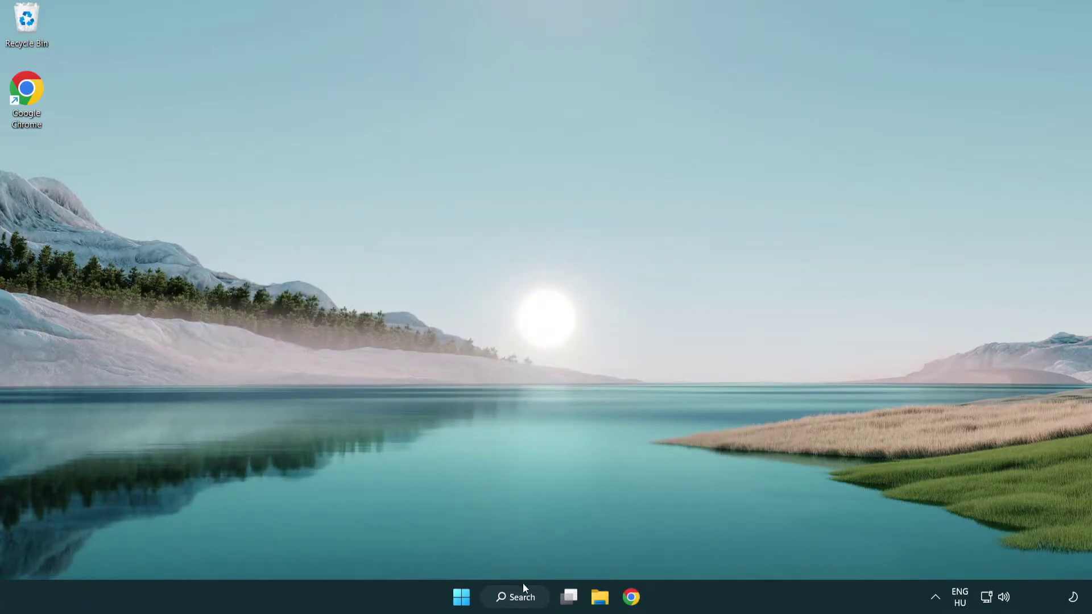
Open the Windows Update settings through a system search, check for updates, and close Settings.
{"action": "left_click", "coordinate": [526, 598]}
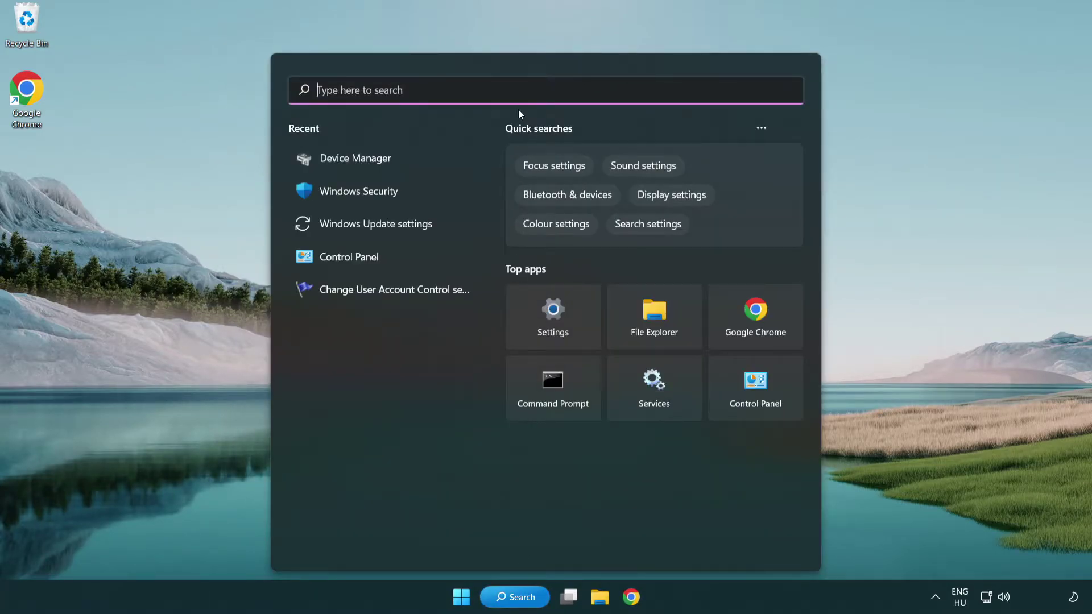
{"action": "type", "text": "update"}
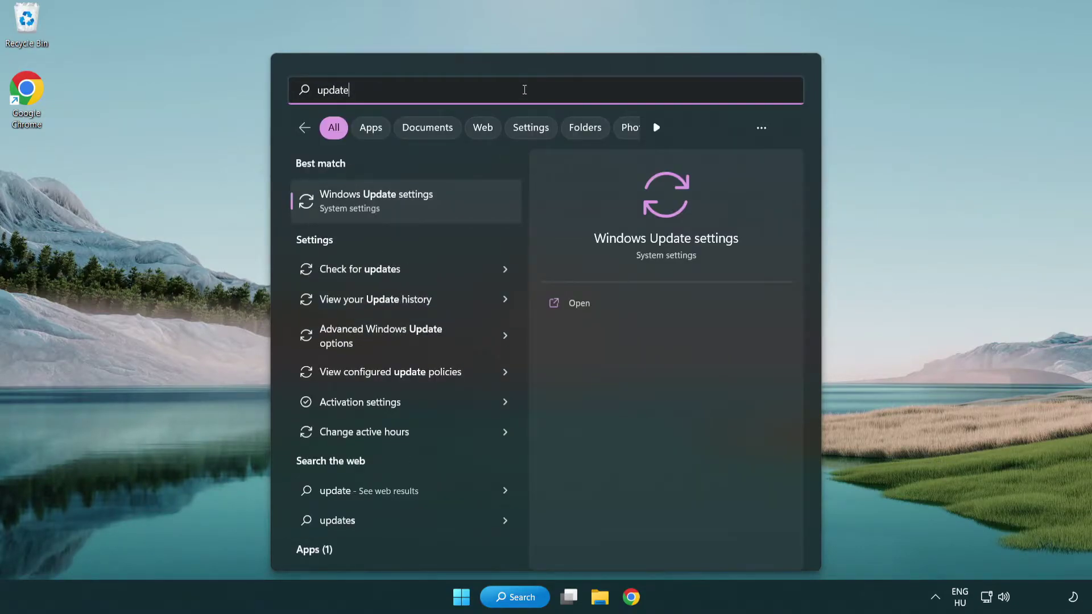
{"action": "left_click", "coordinate": [426, 205]}
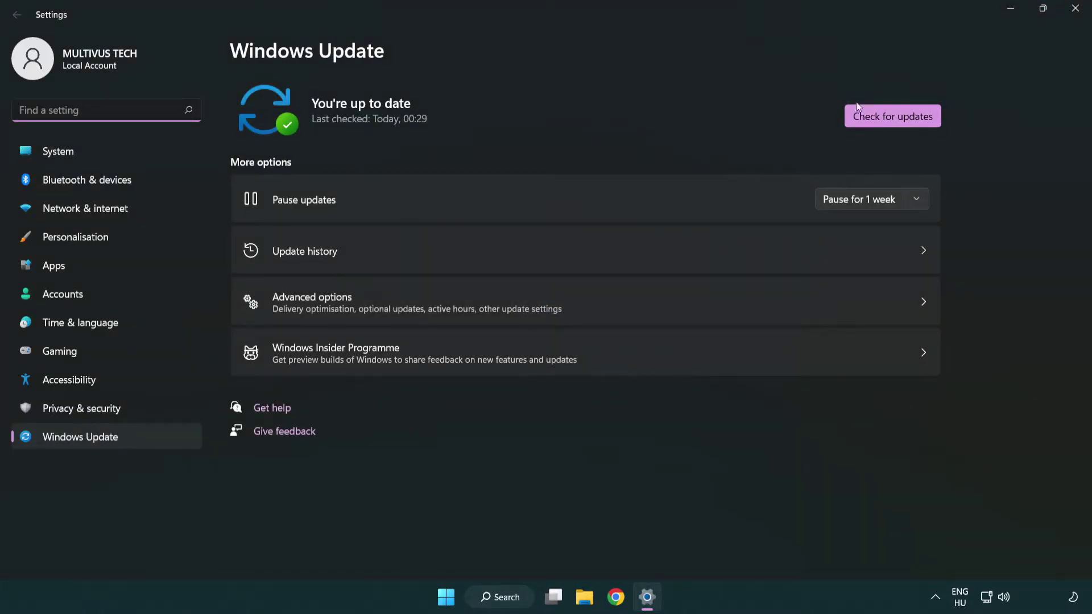
{"action": "left_click", "coordinate": [904, 121]}
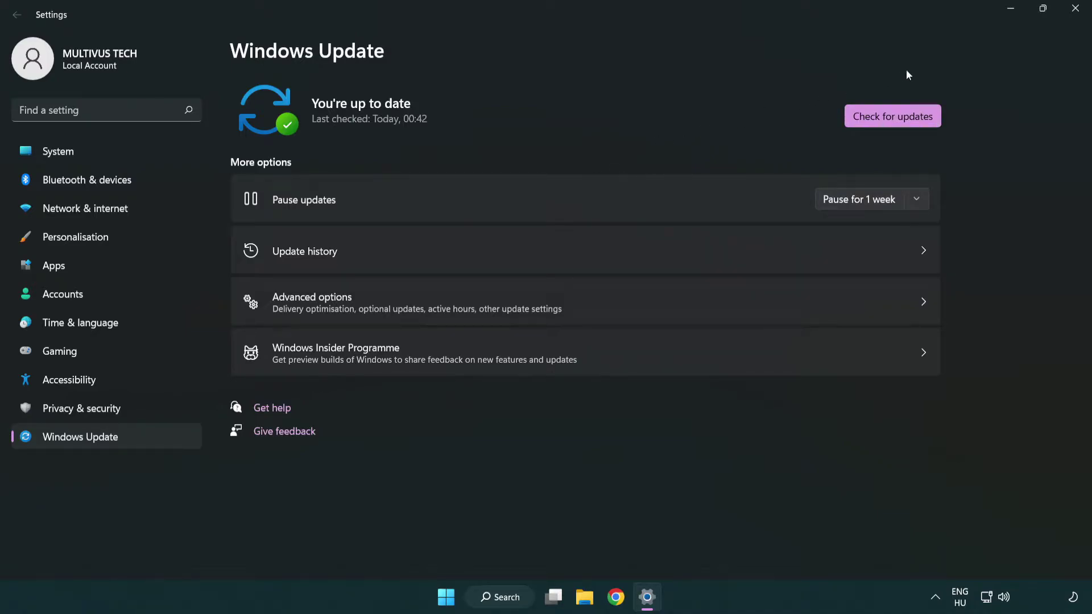
{"action": "left_click", "coordinate": [1072, 13]}
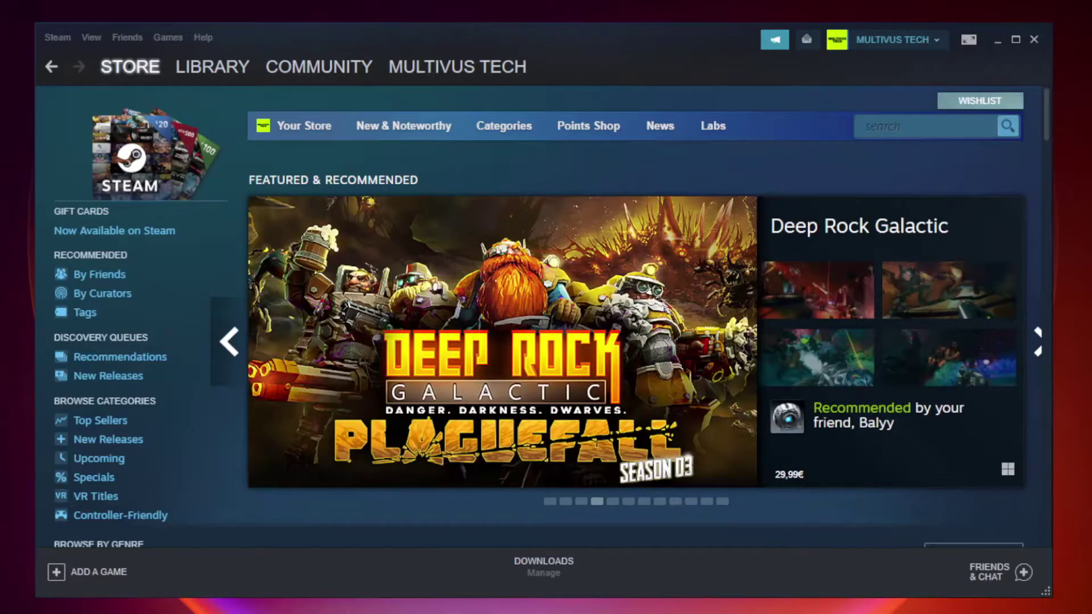
In the Steam library, verify the integrity of the local files of the favorite game YOUR NOT WORKING GAME.
{"action": "mouse_move", "coordinate": [237, 67]}
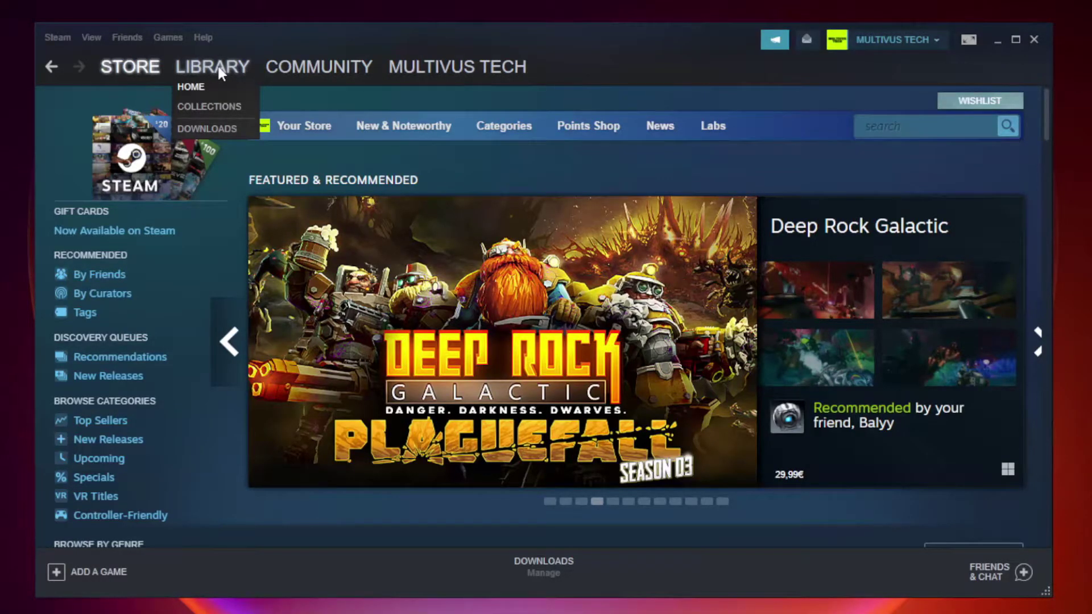
{"action": "left_click", "coordinate": [220, 73]}
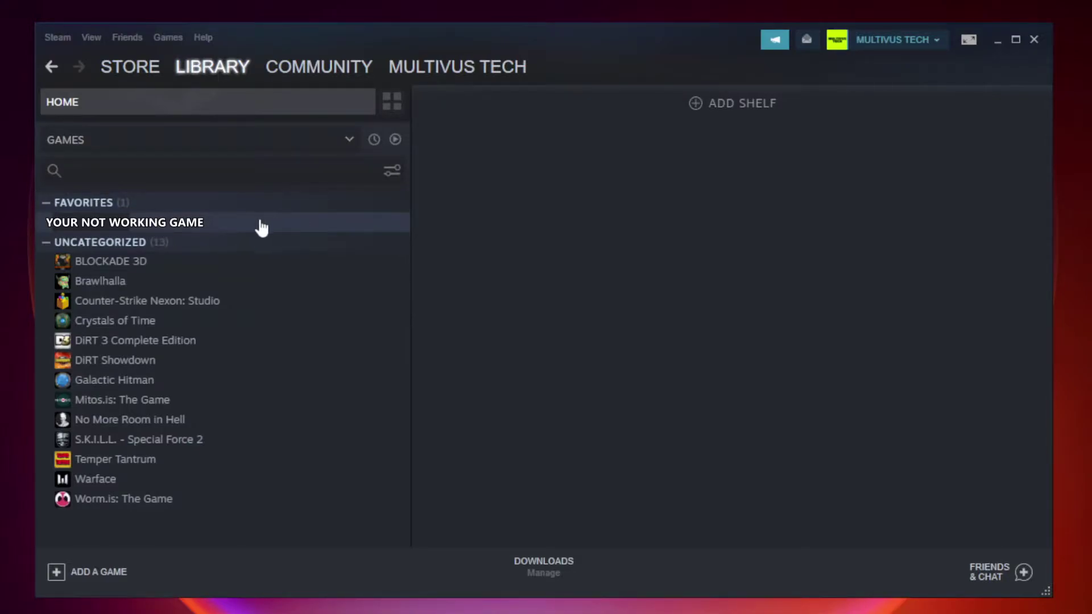
{"action": "right_click", "coordinate": [237, 227]}
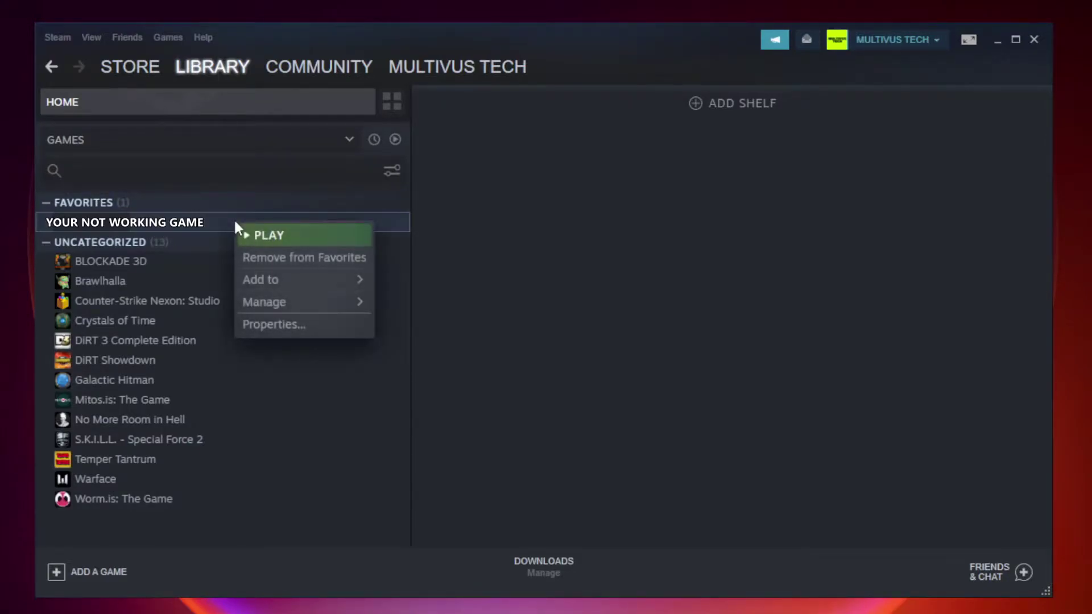
{"action": "left_click", "coordinate": [301, 324]}
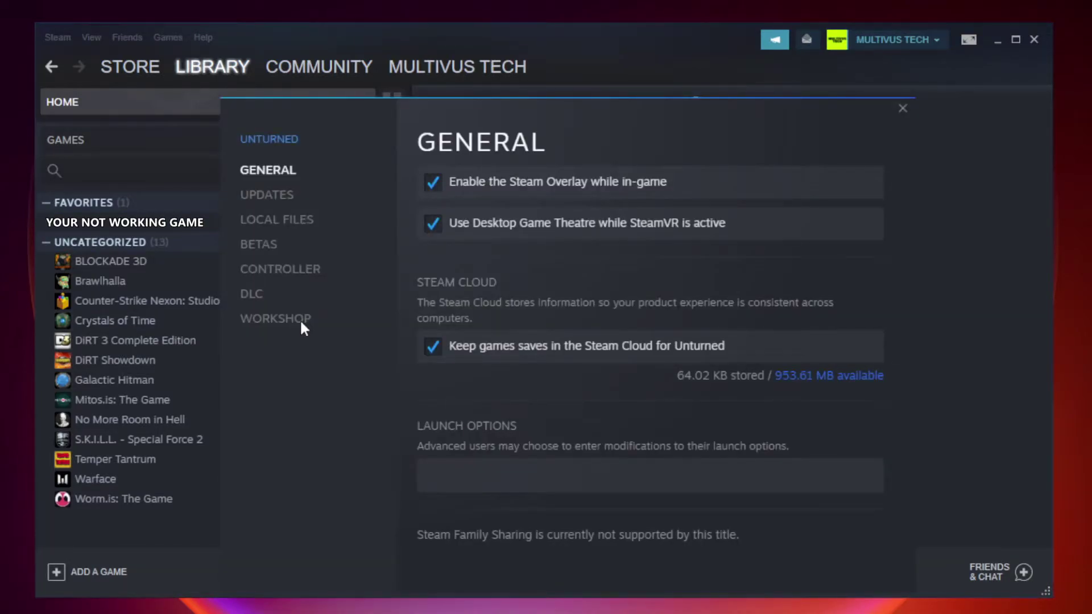
{"action": "left_click", "coordinate": [289, 225]}
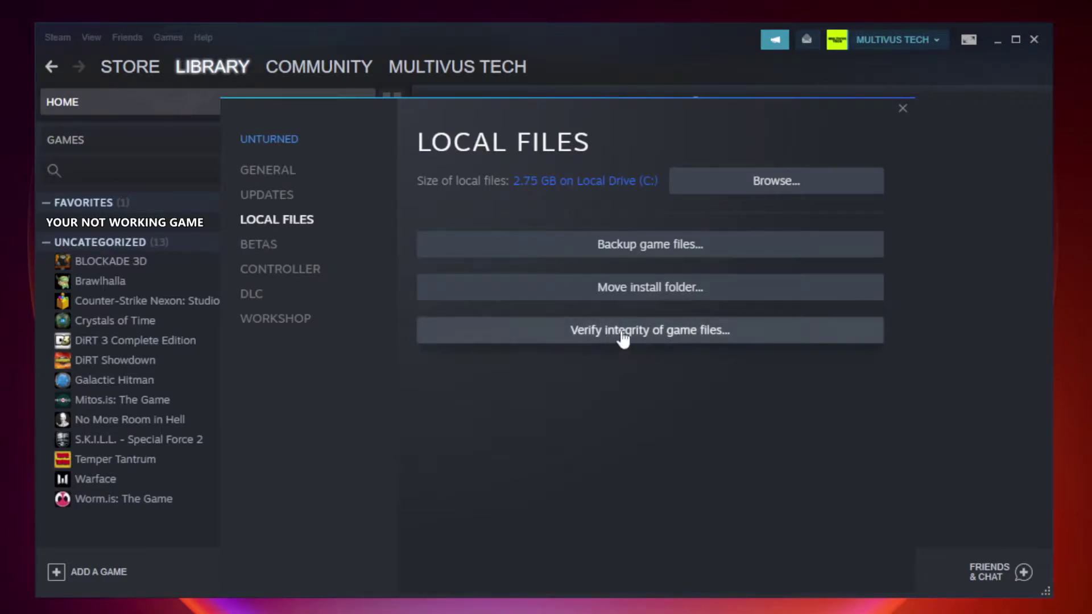
{"action": "left_click", "coordinate": [661, 339]}
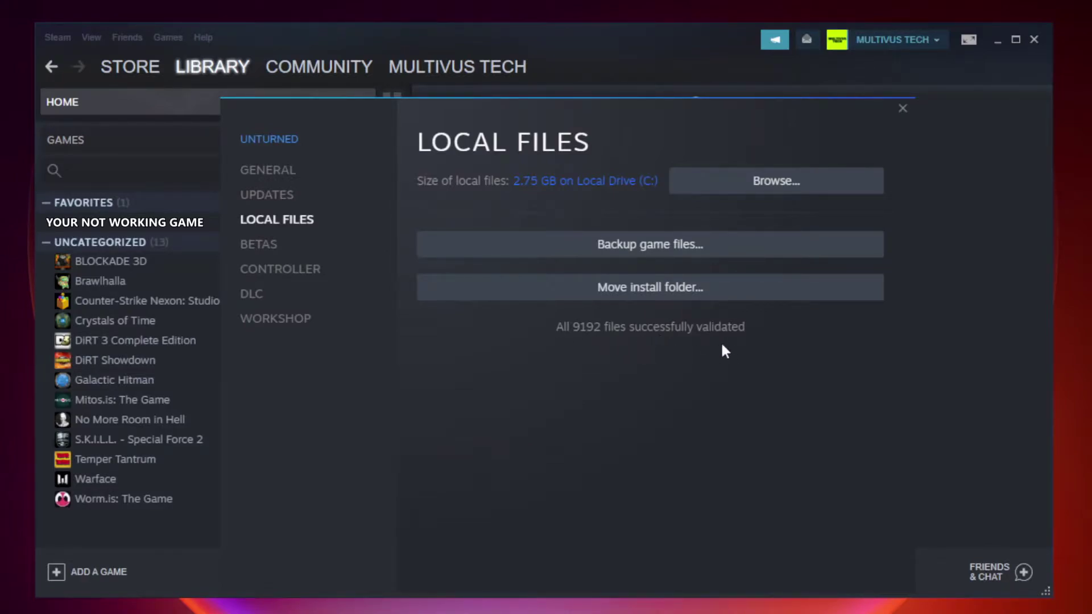
Browse to the game's install folder from Steam and open the properties of the YOUR NOT WORKING GAME shortcut.
{"action": "left_click", "coordinate": [779, 183]}
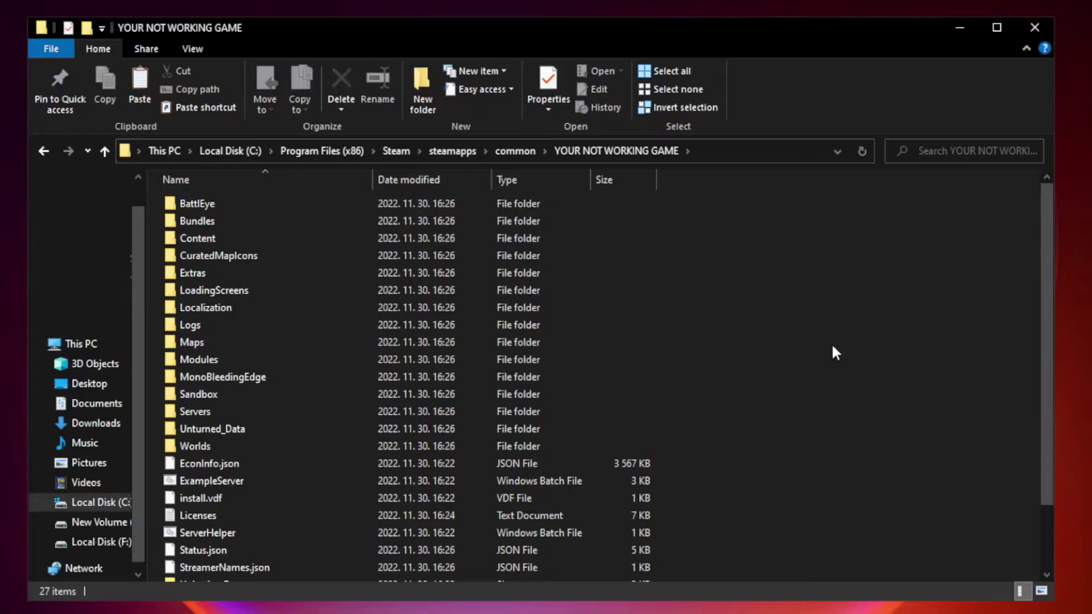
{"action": "left_click_drag", "start_coordinate": [1047, 298], "coordinate": [1049, 398]}
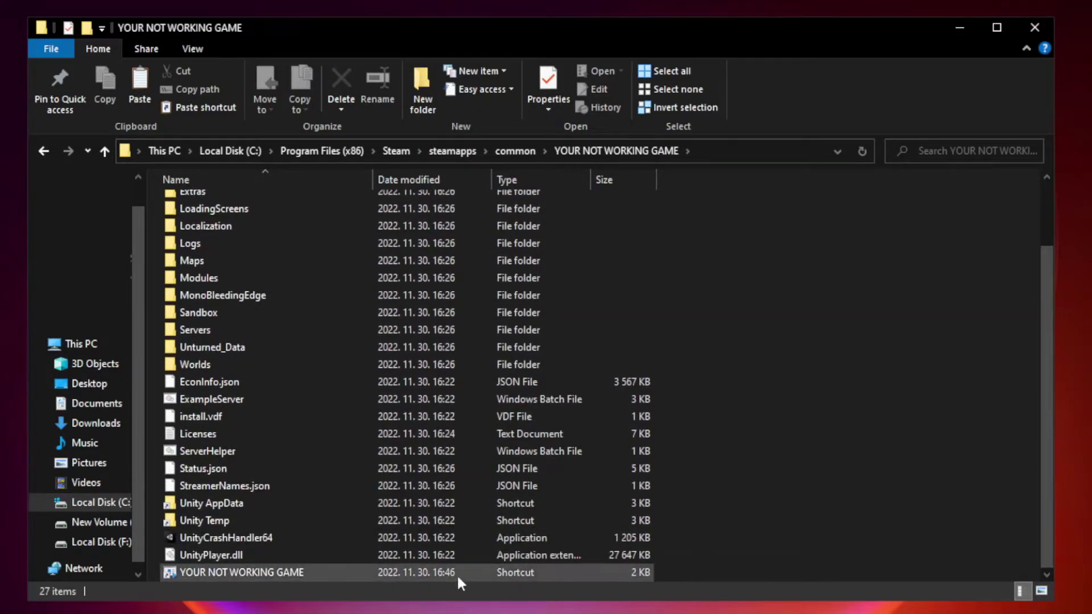
{"action": "left_click", "coordinate": [432, 572]}
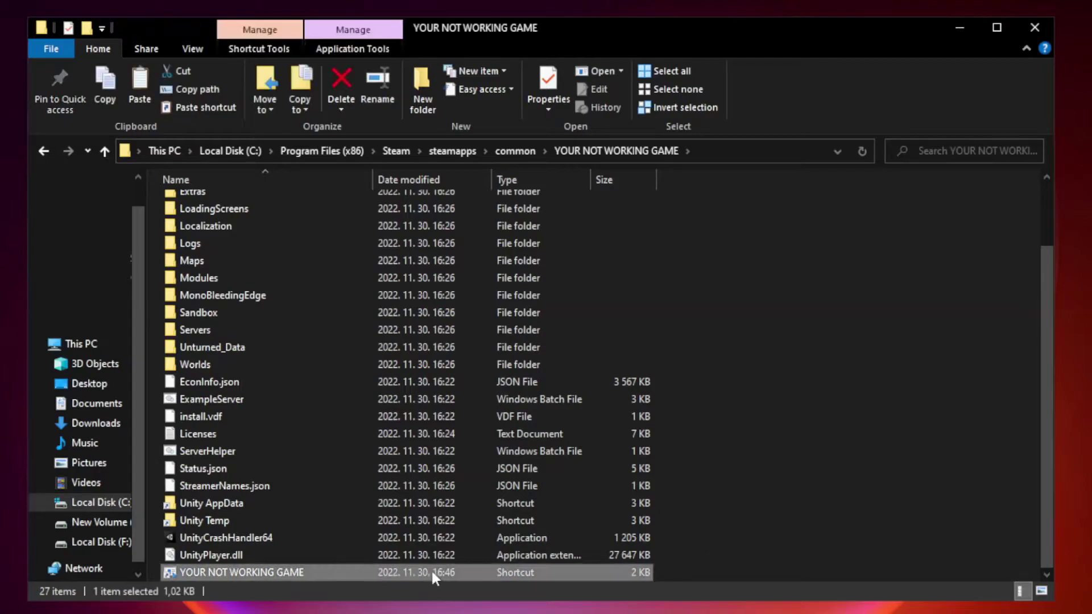
{"action": "right_click", "coordinate": [370, 572]}
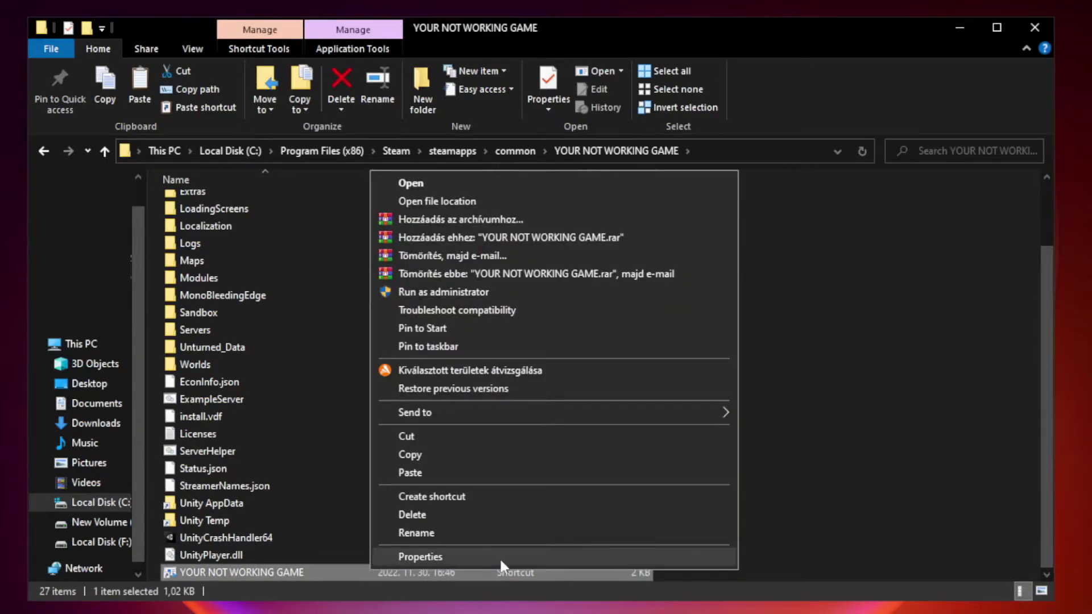
{"action": "left_click", "coordinate": [549, 560]}
{"action": "left_click_drag", "start_coordinate": [543, 302], "coordinate": [542, 124]}
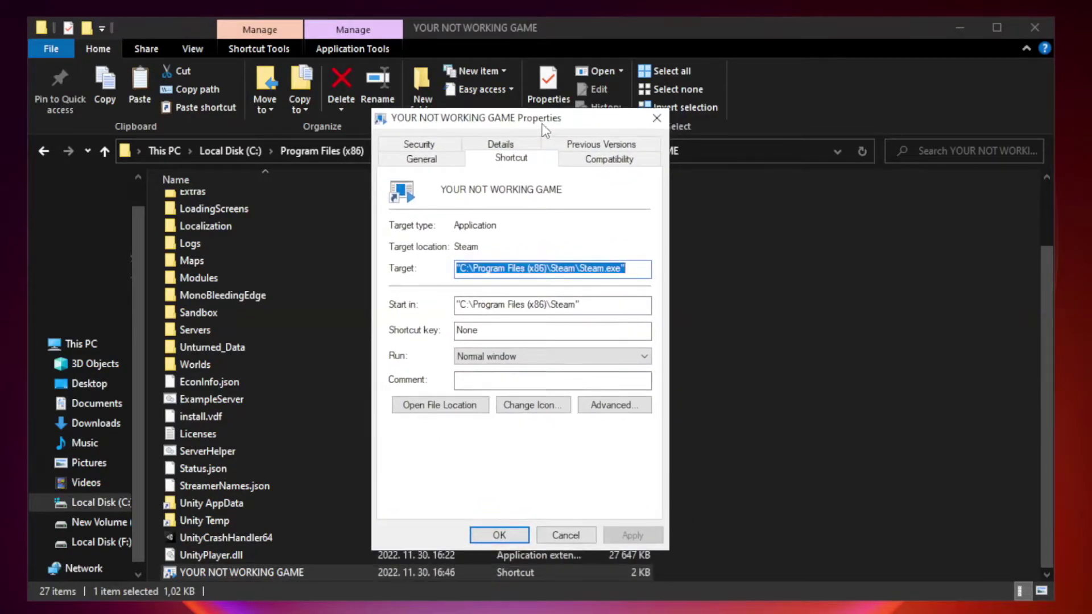
Set the shortcut to Windows 8 compatibility mode, disabled fullscreen optimizations and running as administrator; apply the settings and close the folder.
{"action": "left_click", "coordinate": [606, 166]}
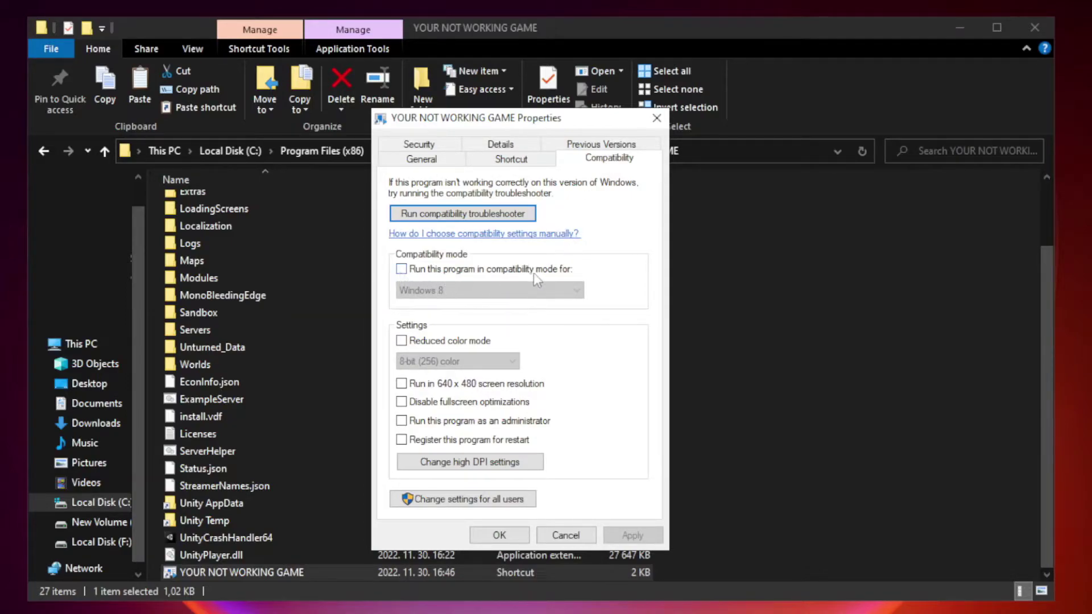
{"action": "left_click", "coordinate": [433, 269]}
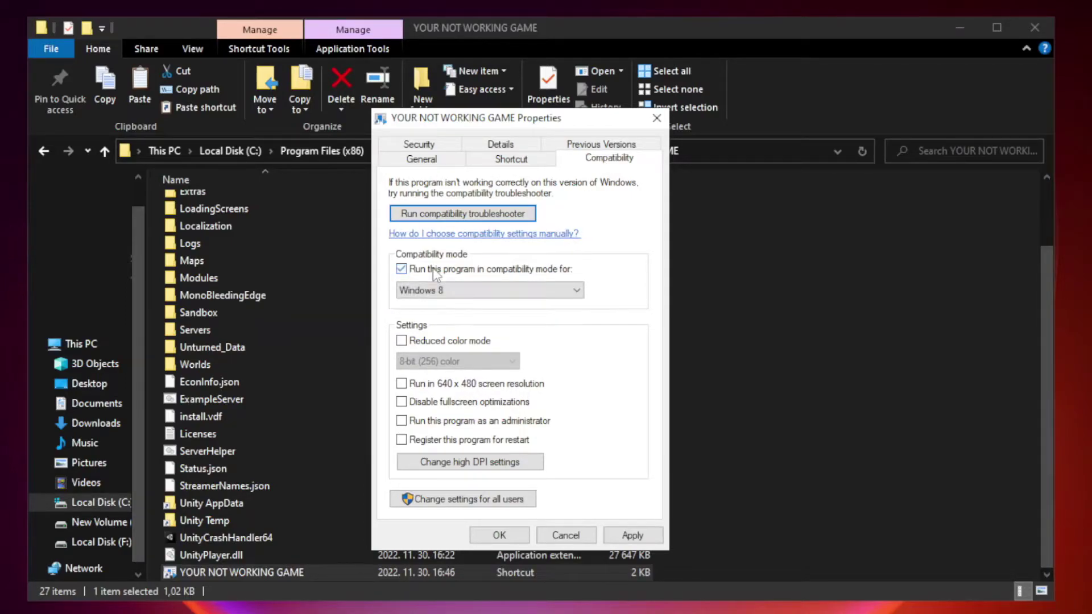
{"action": "left_click", "coordinate": [463, 290]}
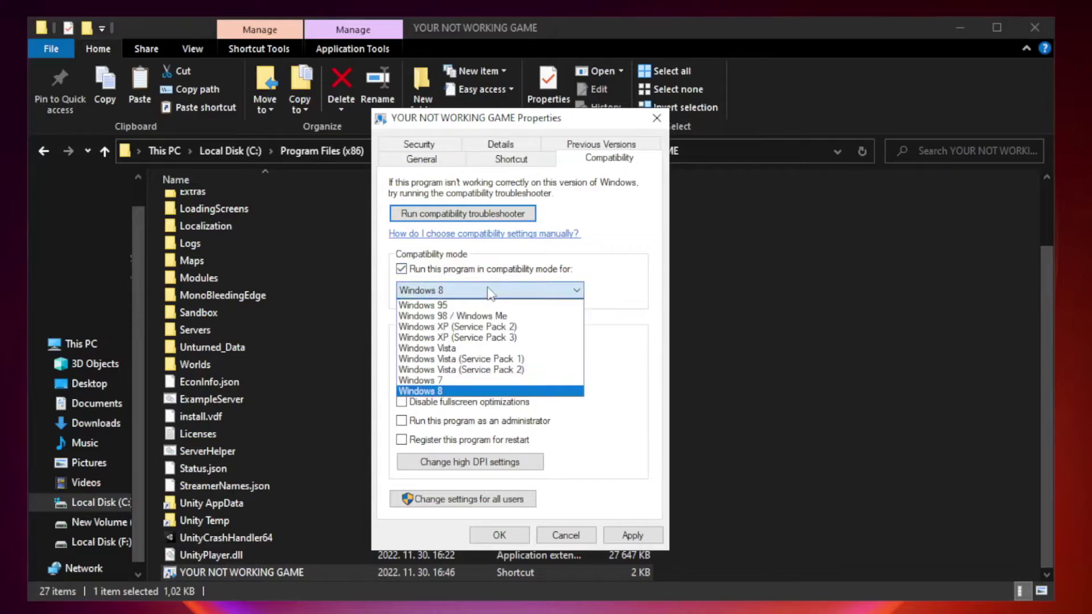
{"action": "left_click", "coordinate": [461, 392]}
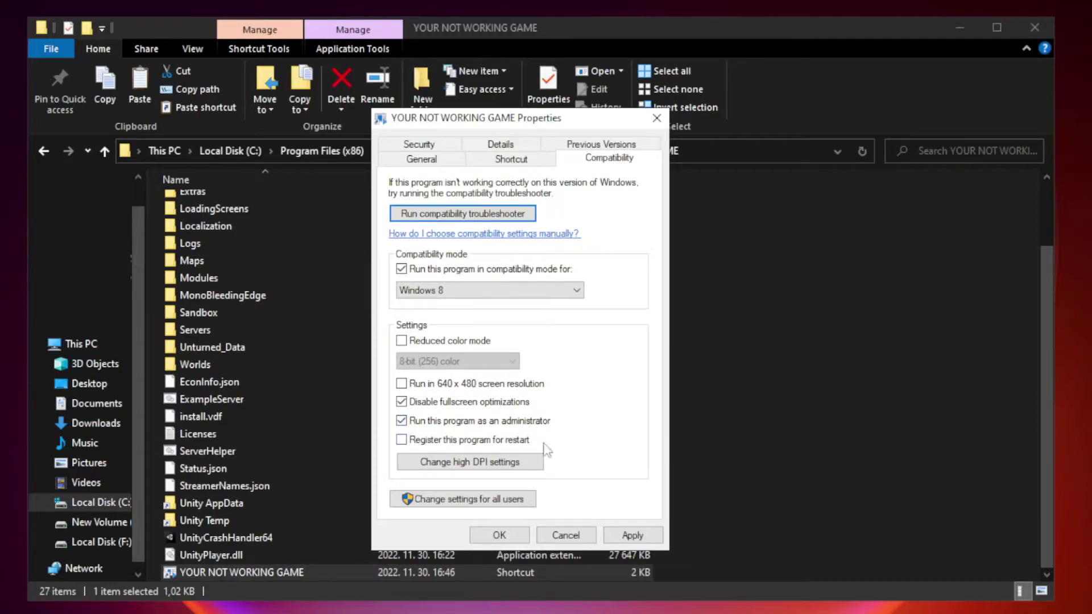
{"action": "left_click", "coordinate": [630, 537]}
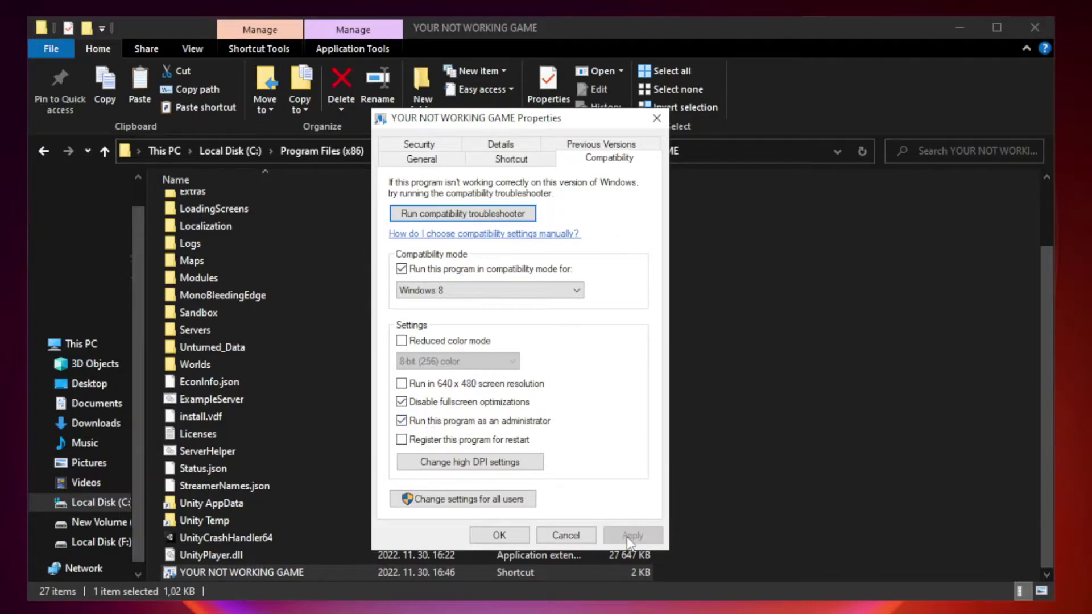
{"action": "left_click", "coordinate": [498, 536]}
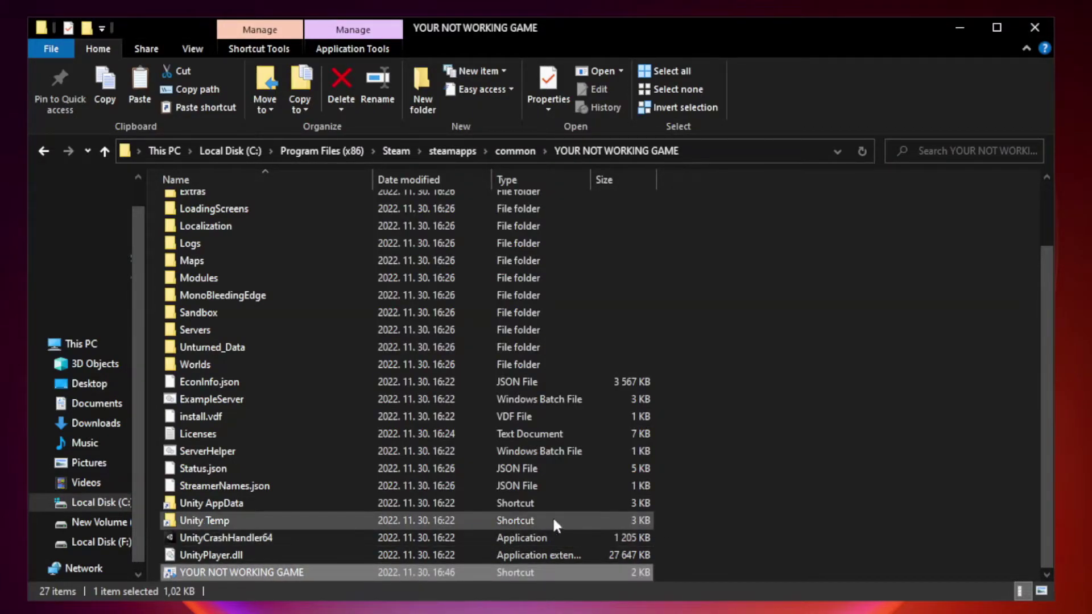
{"action": "left_click", "coordinate": [1034, 29]}
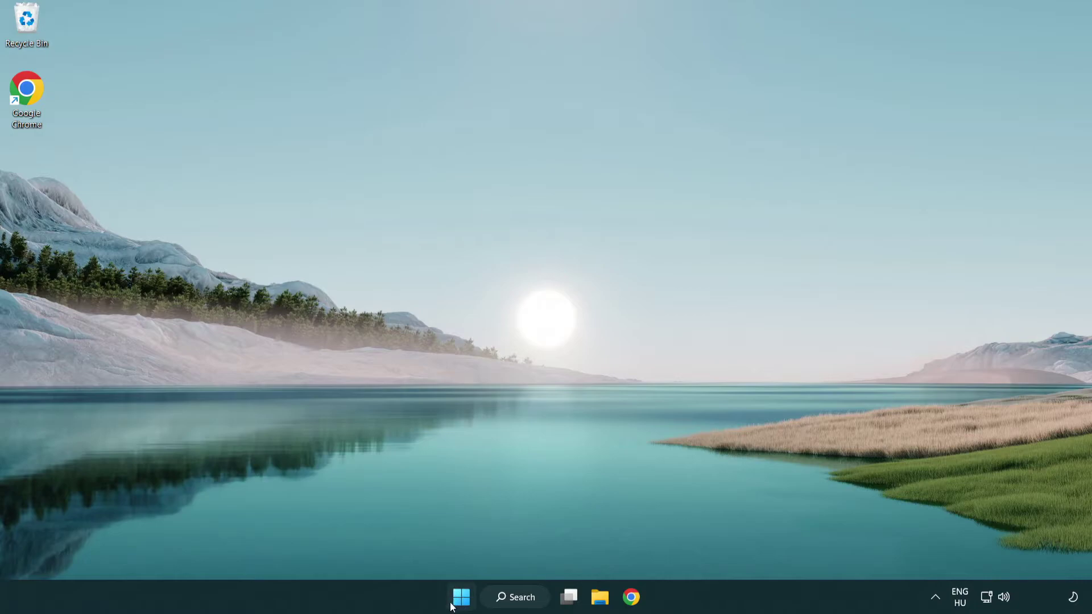
Open Task Manager's startup apps and disable Terminal and Phone Link.
{"action": "right_click", "coordinate": [462, 600]}
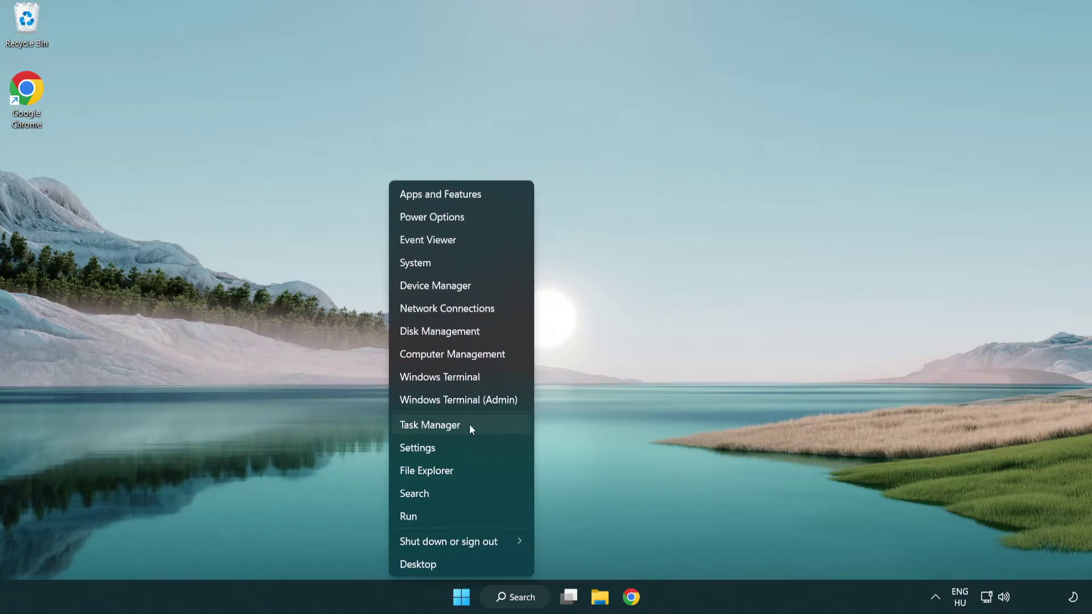
{"action": "left_click", "coordinate": [483, 431]}
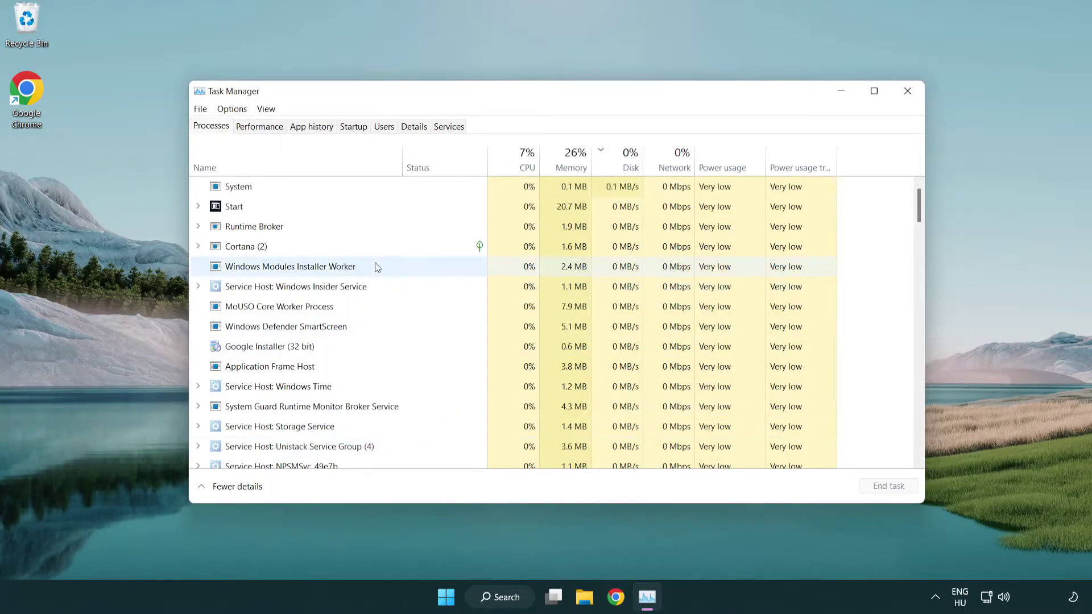
{"action": "left_click", "coordinate": [356, 128]}
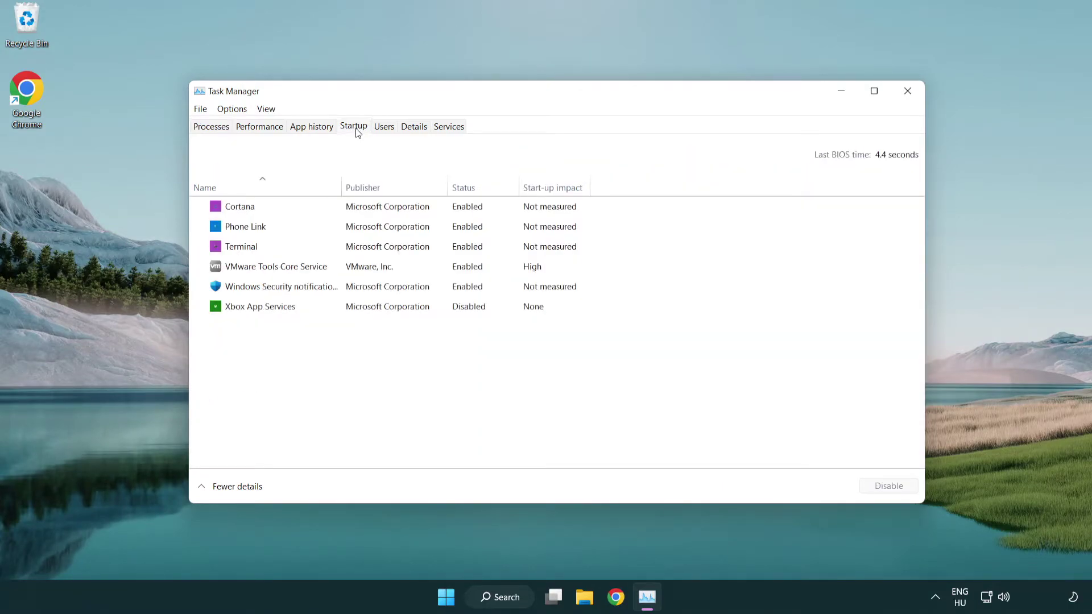
{"action": "left_click", "coordinate": [357, 248]}
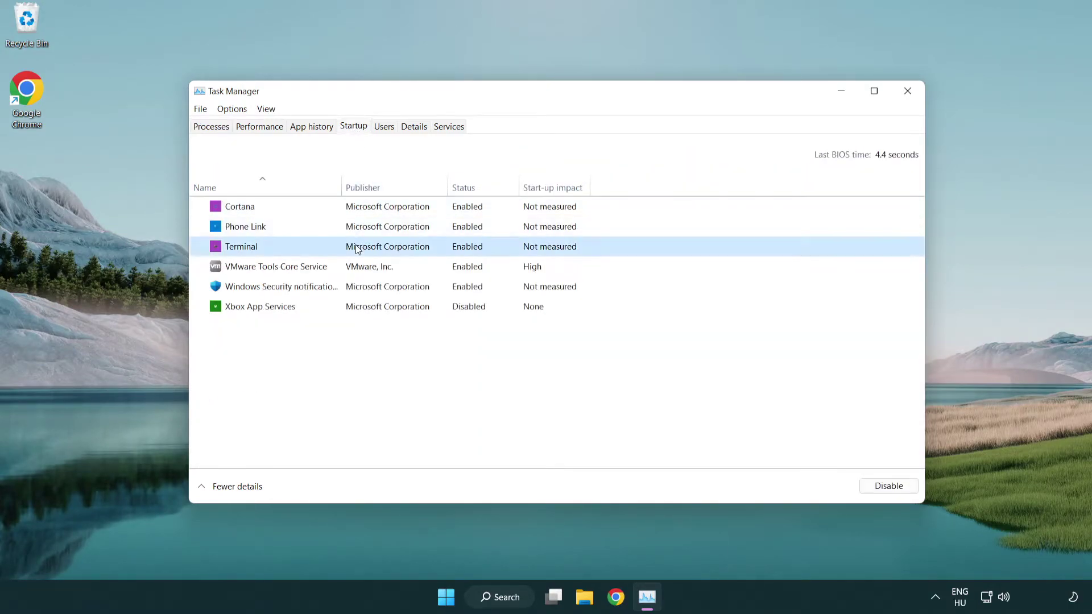
{"action": "left_click", "coordinate": [876, 486]}
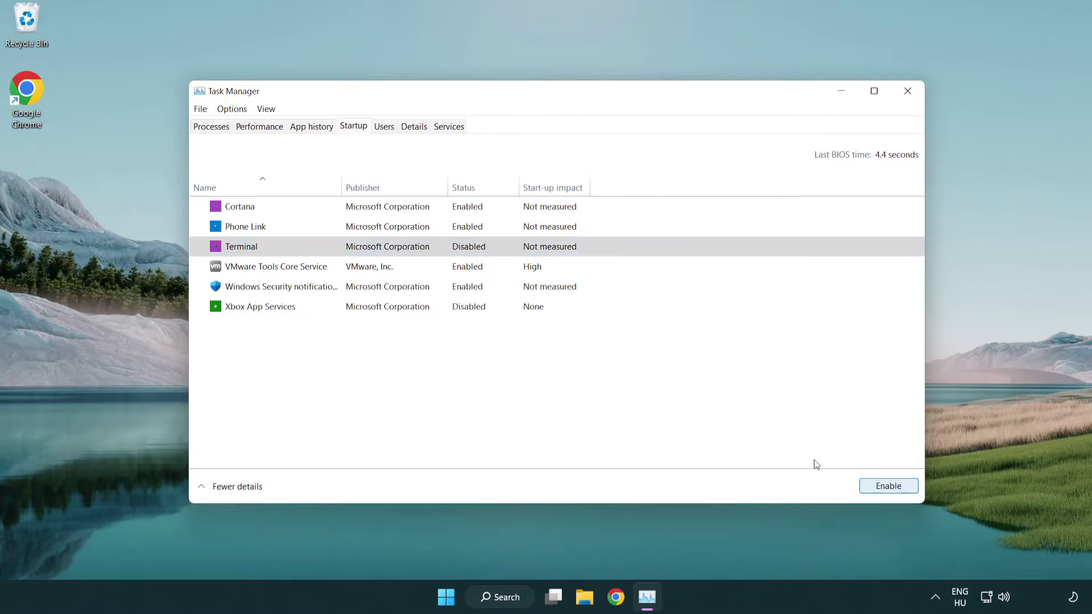
{"action": "left_click", "coordinate": [455, 230]}
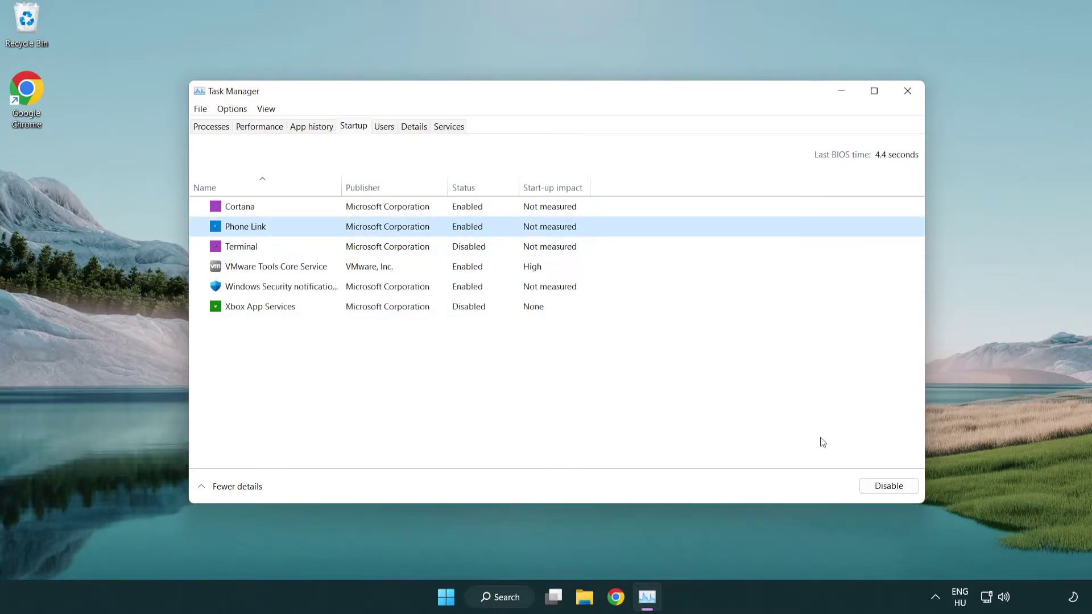
{"action": "left_click", "coordinate": [887, 486]}
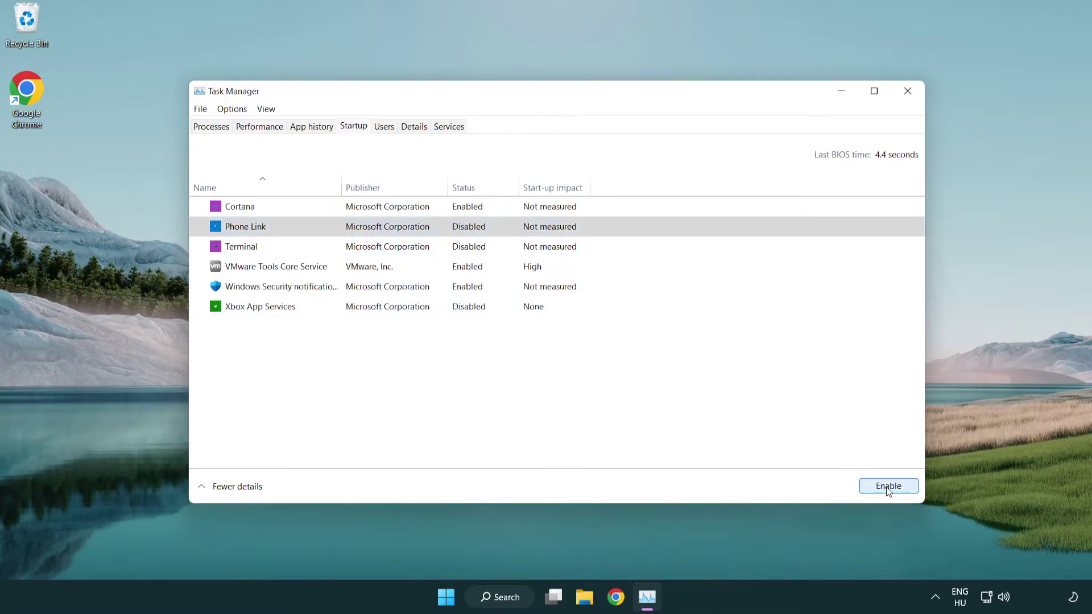
Disable Cortana and the Windows Security notification startup entry, and close Task Manager.
{"action": "left_click", "coordinate": [390, 212]}
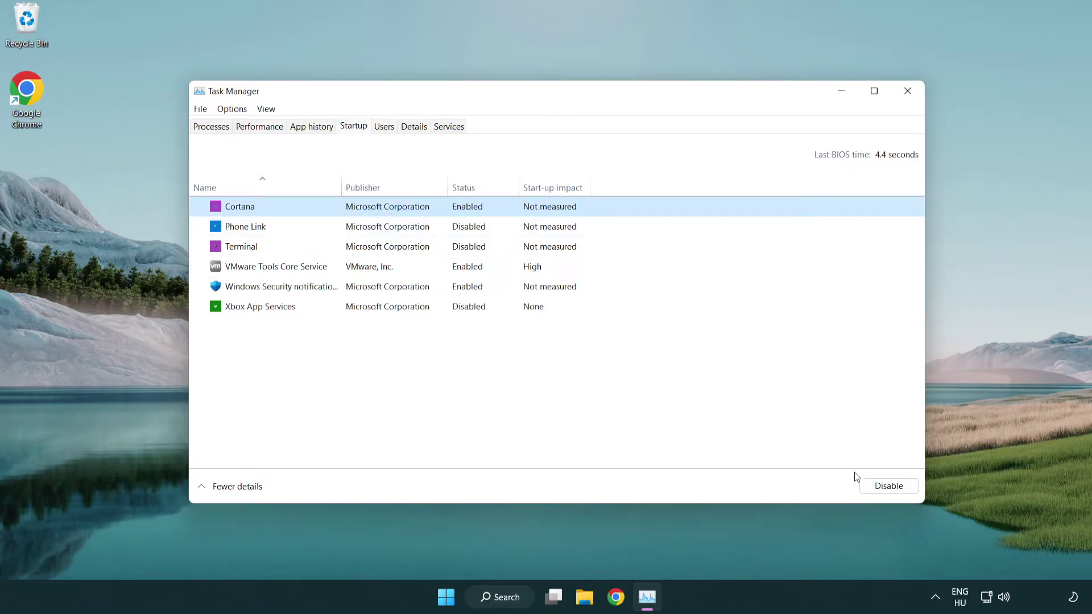
{"action": "left_click", "coordinate": [884, 486]}
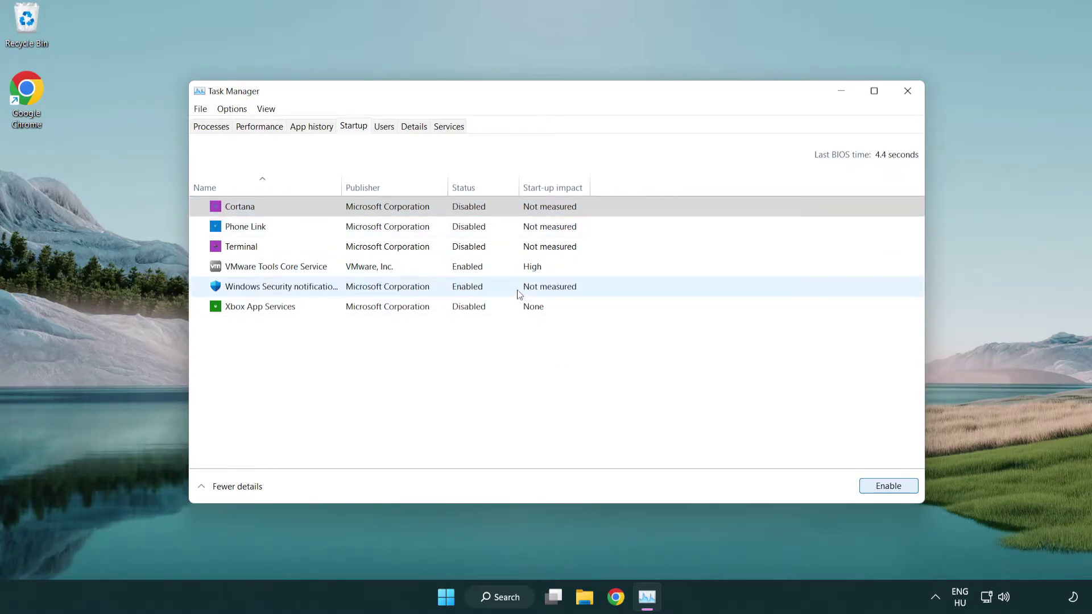
{"action": "left_click", "coordinate": [519, 294]}
{"action": "left_click", "coordinate": [870, 486]}
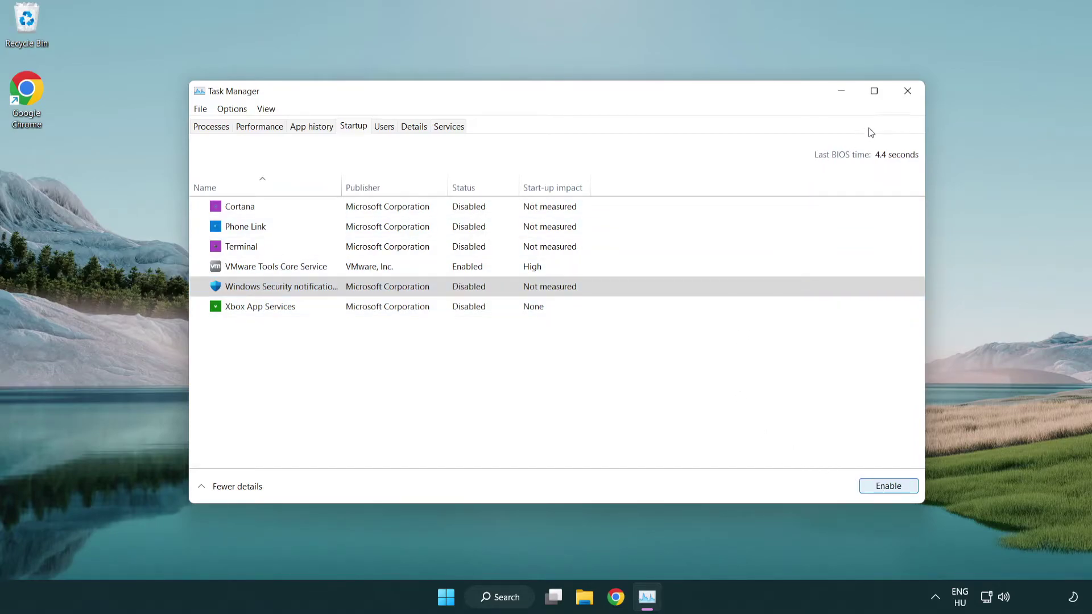
{"action": "left_click", "coordinate": [907, 92]}
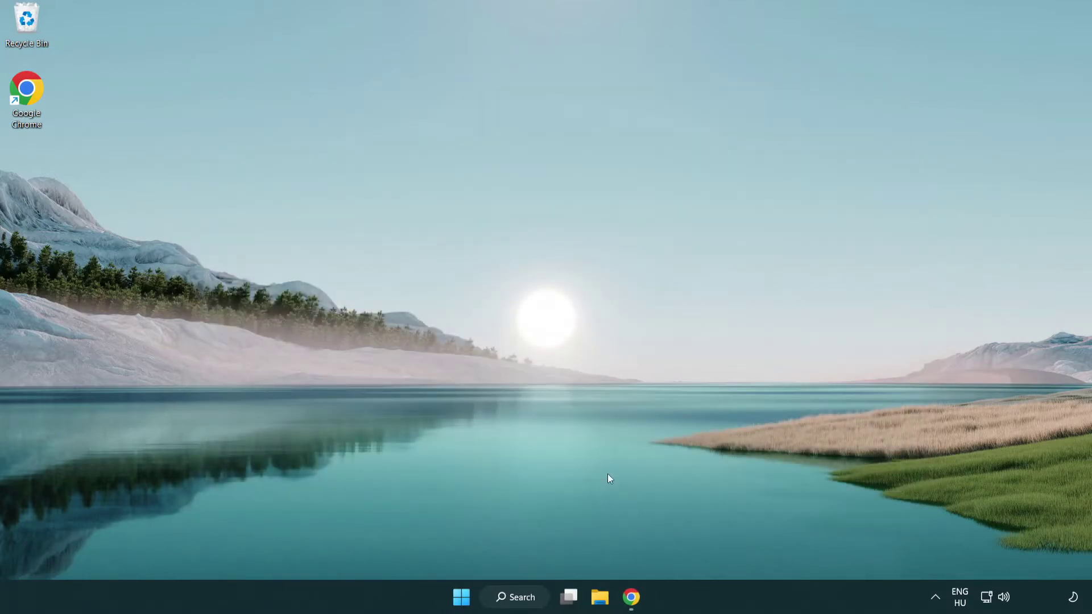
Switch to Google Chrome and download the DirectX End-User Runtime Web Installer from the Microsoft page.
{"action": "left_click", "coordinate": [631, 597]}
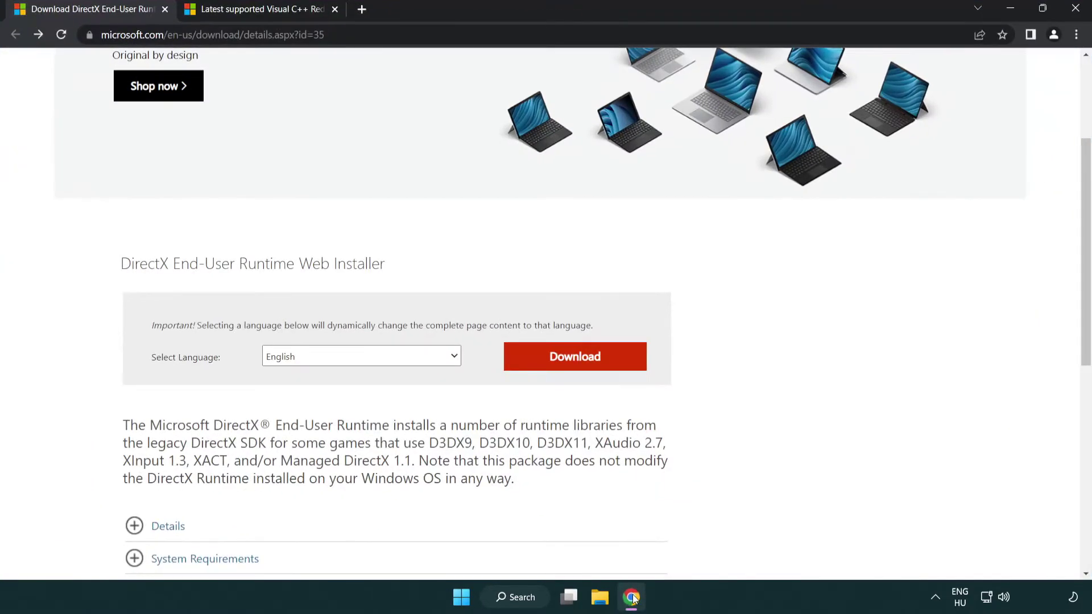
{"action": "scroll", "coordinate": [434, 448], "scroll_direction": "up", "scroll_amount": 3}
{"action": "left_click", "coordinate": [67, 23]}
{"action": "left_click", "coordinate": [1040, 244]}
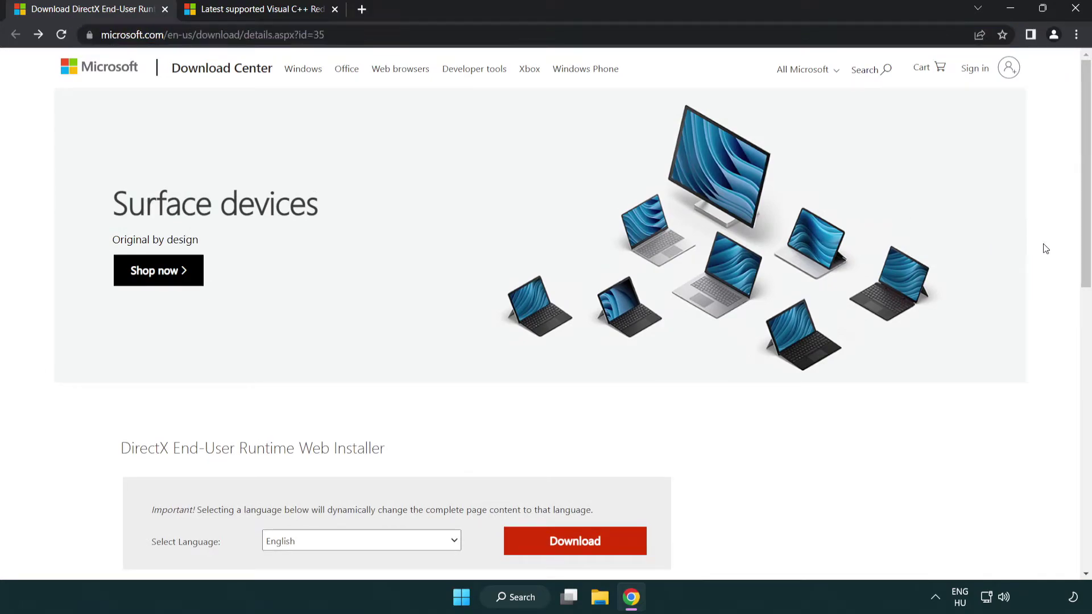
{"action": "scroll", "coordinate": [1082, 249], "scroll_direction": "down", "scroll_amount": 3}
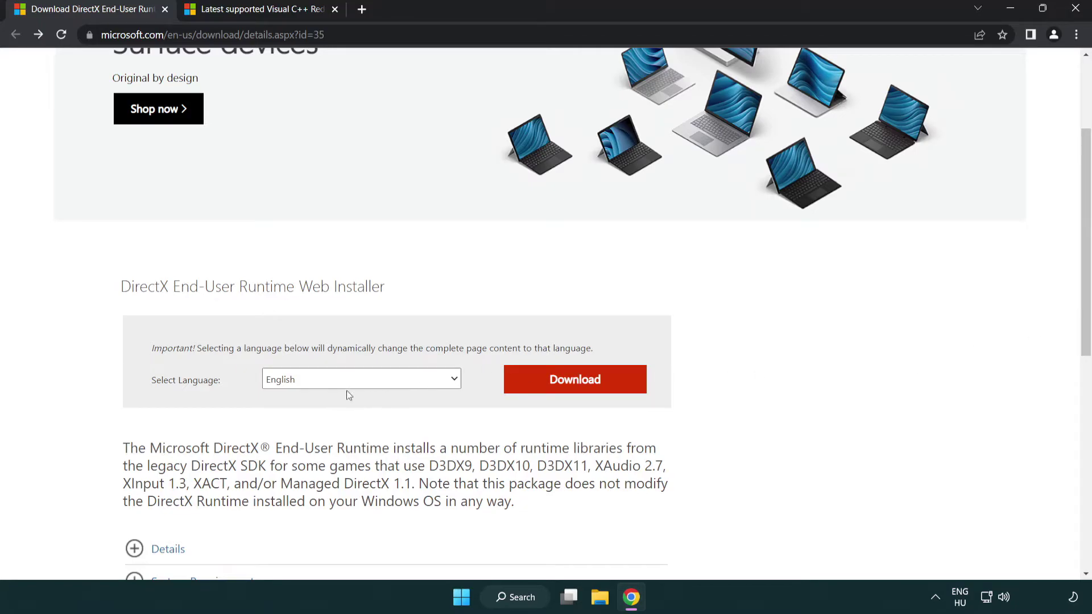
{"action": "left_click", "coordinate": [579, 389]}
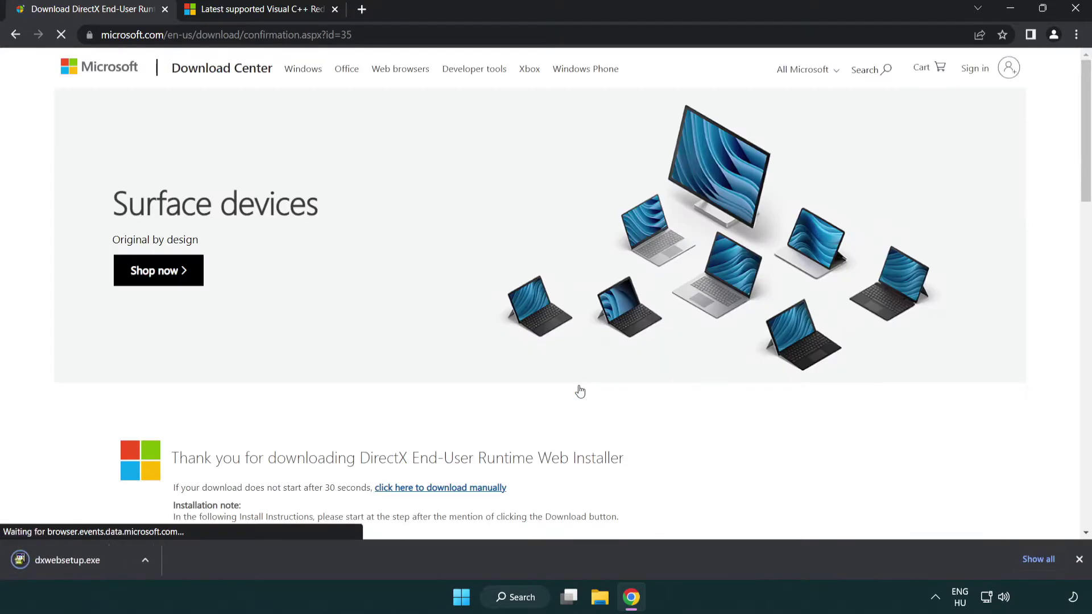
Run dxwebsetup.exe, accept the license agreement, decline the Bing Bar and finish the DirectX setup.
{"action": "left_click", "coordinate": [71, 562]}
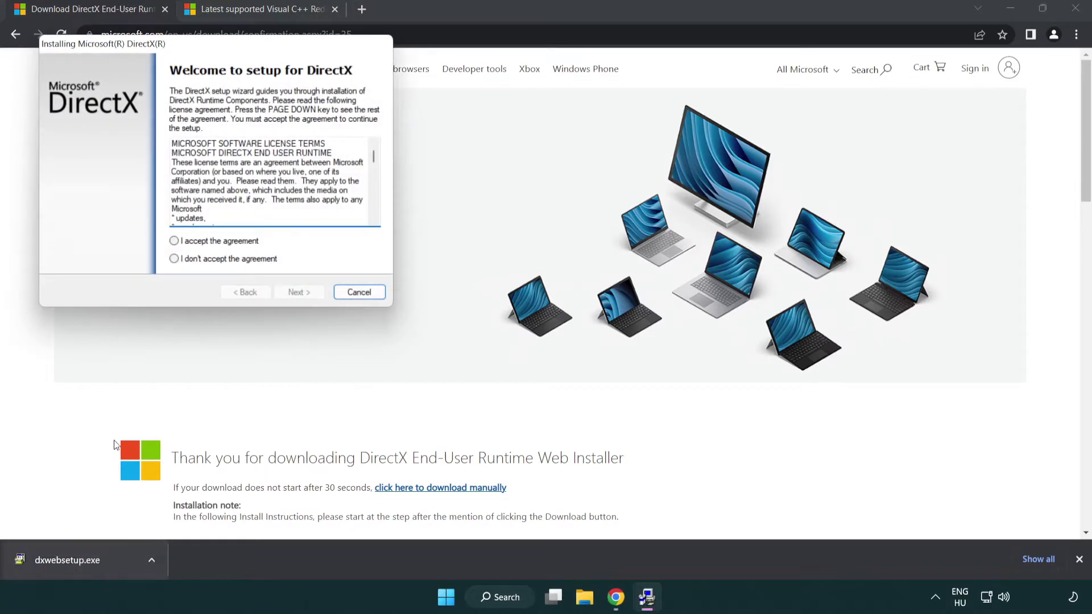
{"action": "left_click_drag", "start_coordinate": [166, 50], "coordinate": [481, 172]}
{"action": "left_click_drag", "start_coordinate": [687, 278], "coordinate": [680, 356]}
{"action": "left_click", "coordinate": [491, 361]}
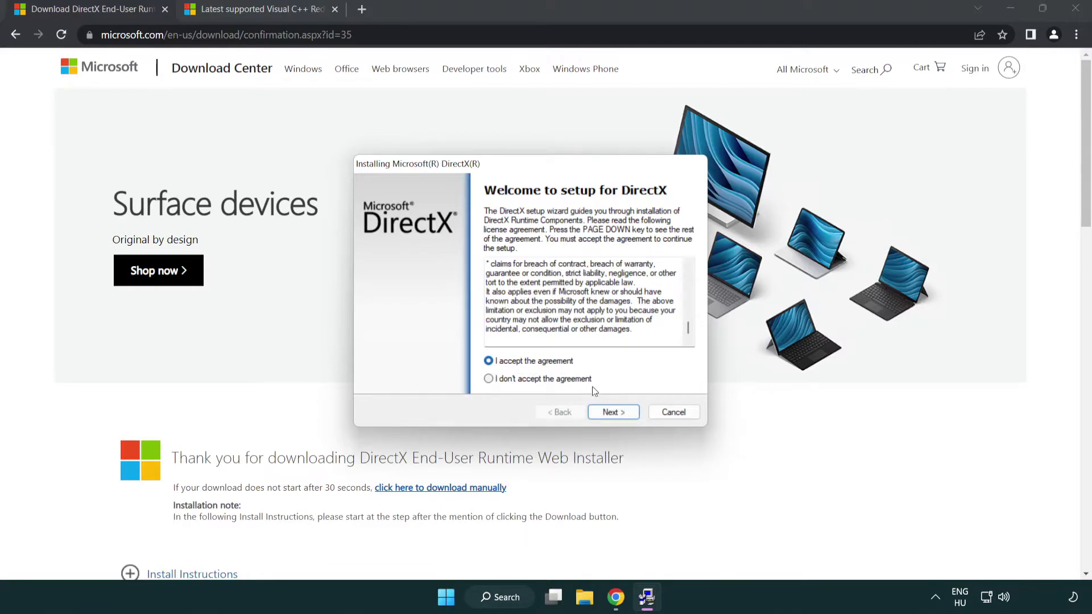
{"action": "left_click", "coordinate": [615, 414]}
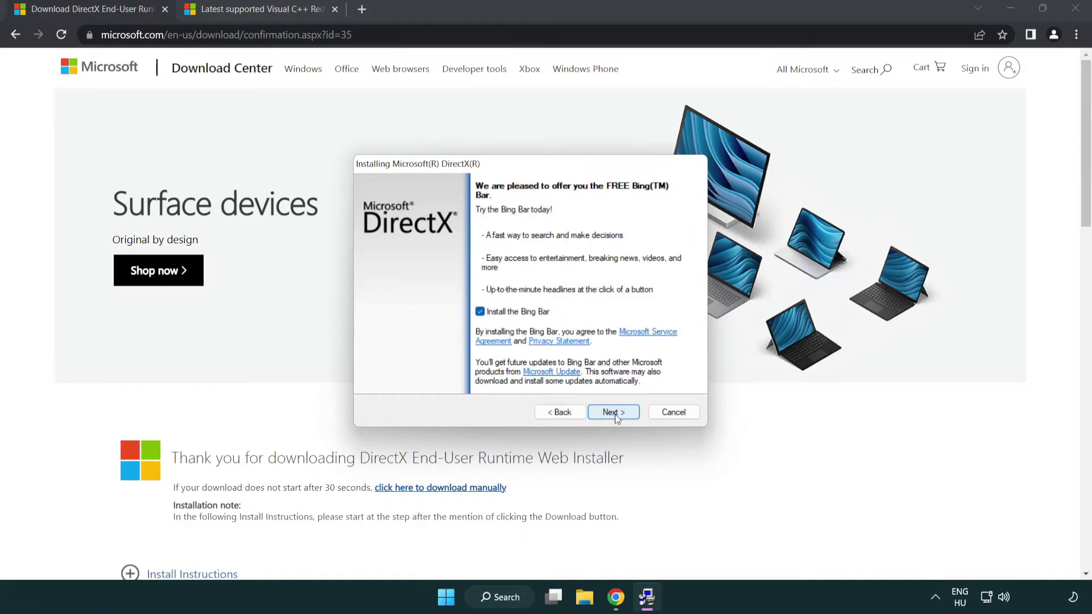
{"action": "left_click", "coordinate": [483, 316]}
{"action": "left_click", "coordinate": [618, 414]}
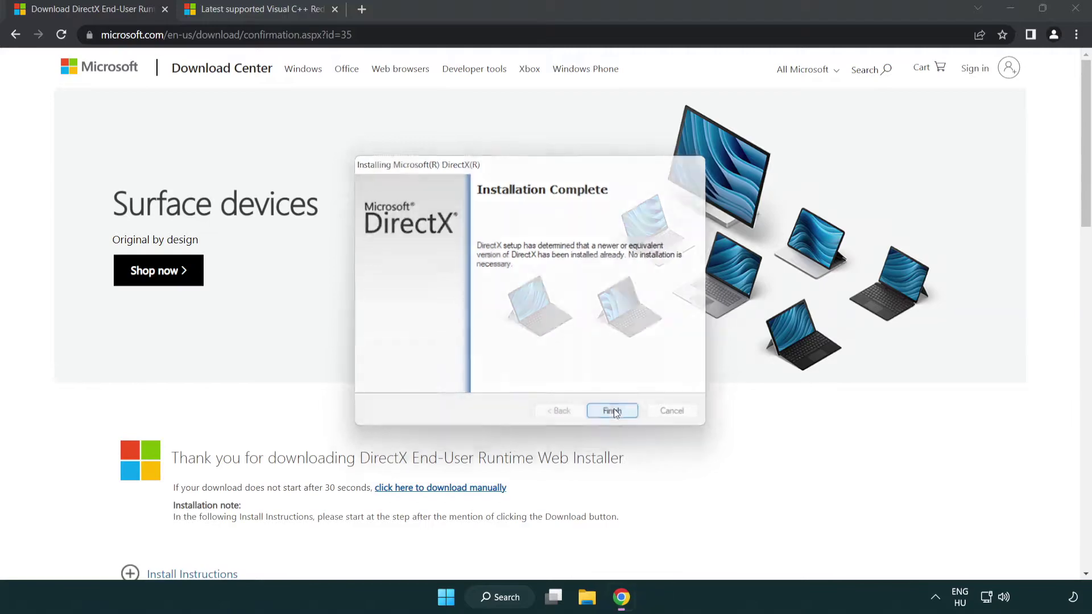
{"action": "left_click", "coordinate": [614, 412]}
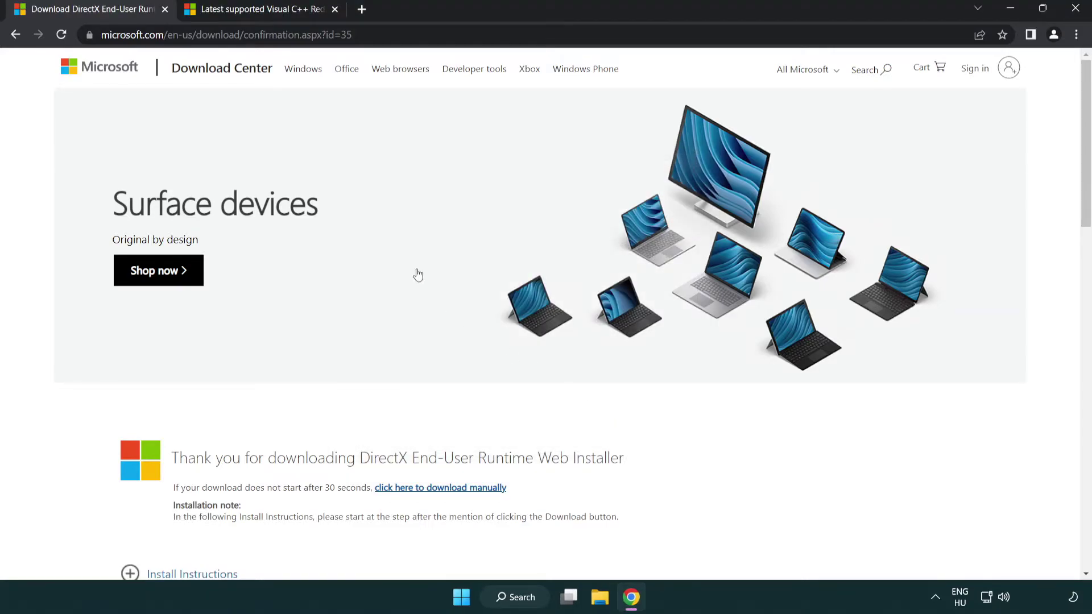
Close the DirectX page and download the ARM64, X86 and X64 Visual C++ Redistributables for Visual Studio 2015, 2017, 2019 and 2022.
{"action": "left_click", "coordinate": [165, 10]}
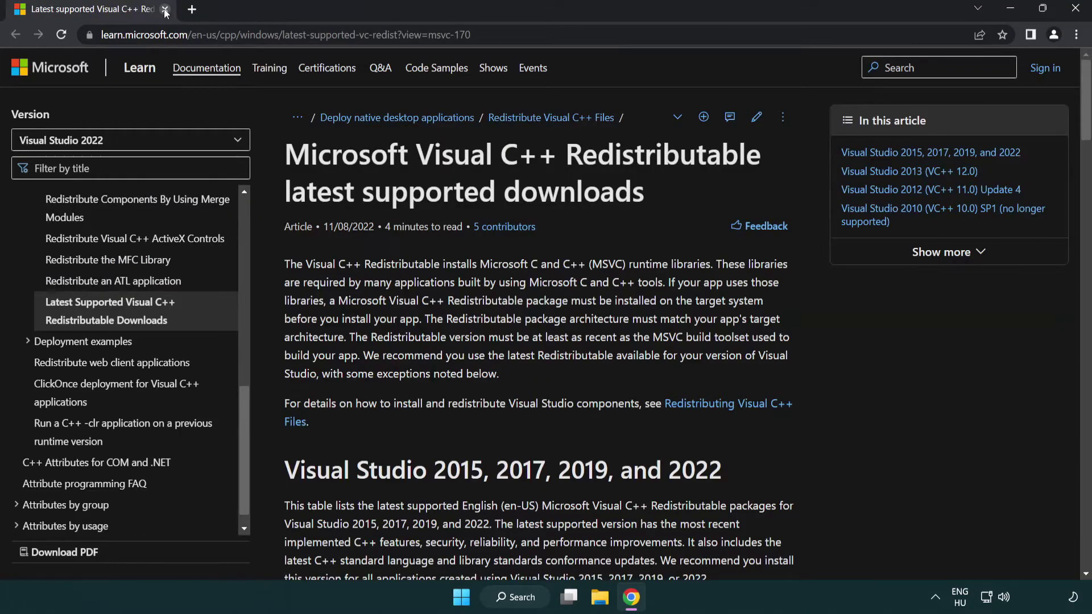
{"action": "left_click", "coordinate": [460, 34]}
{"action": "left_click_drag", "start_coordinate": [460, 35], "coordinate": [495, 35]}
{"action": "left_click", "coordinate": [561, 188]}
{"action": "scroll", "coordinate": [561, 190], "scroll_direction": "down", "scroll_amount": 3}
{"action": "scroll", "coordinate": [561, 186], "scroll_direction": "down", "scroll_amount": 2}
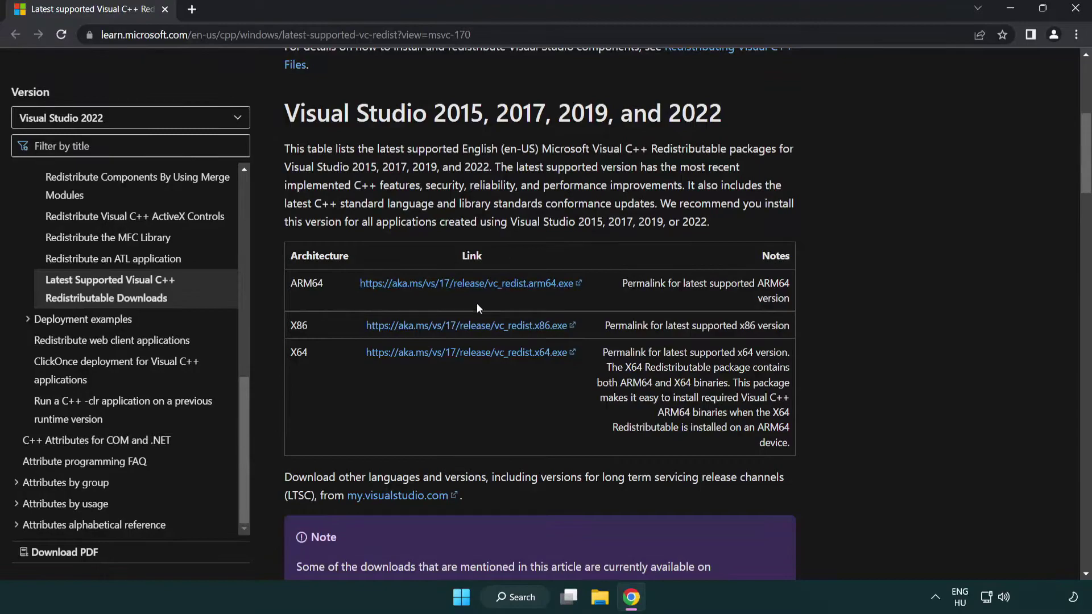
{"action": "left_click", "coordinate": [451, 283]}
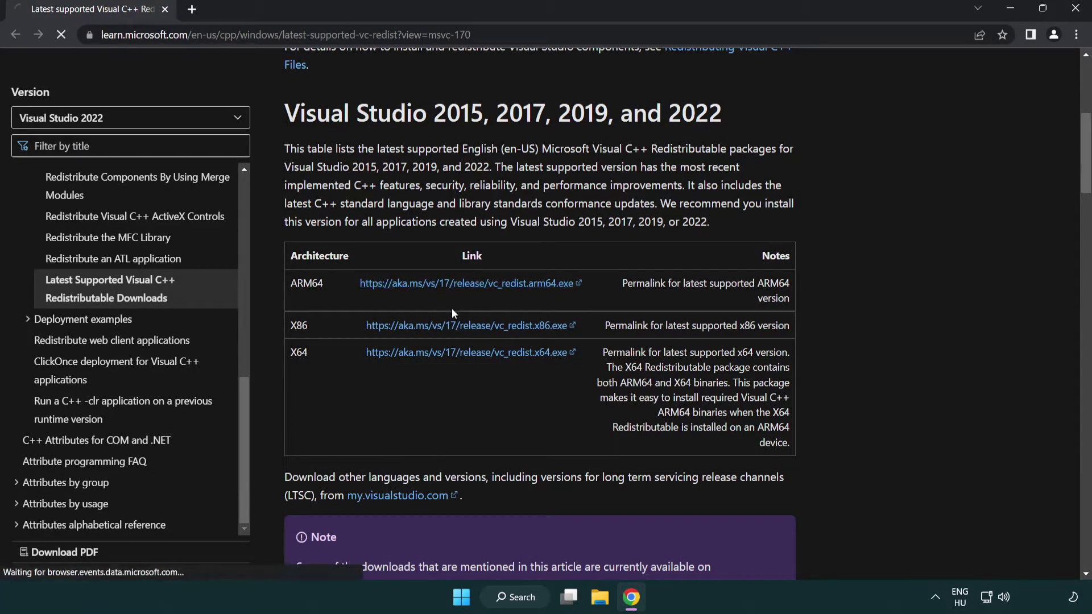
{"action": "left_click", "coordinate": [452, 330]}
{"action": "left_click", "coordinate": [456, 353]}
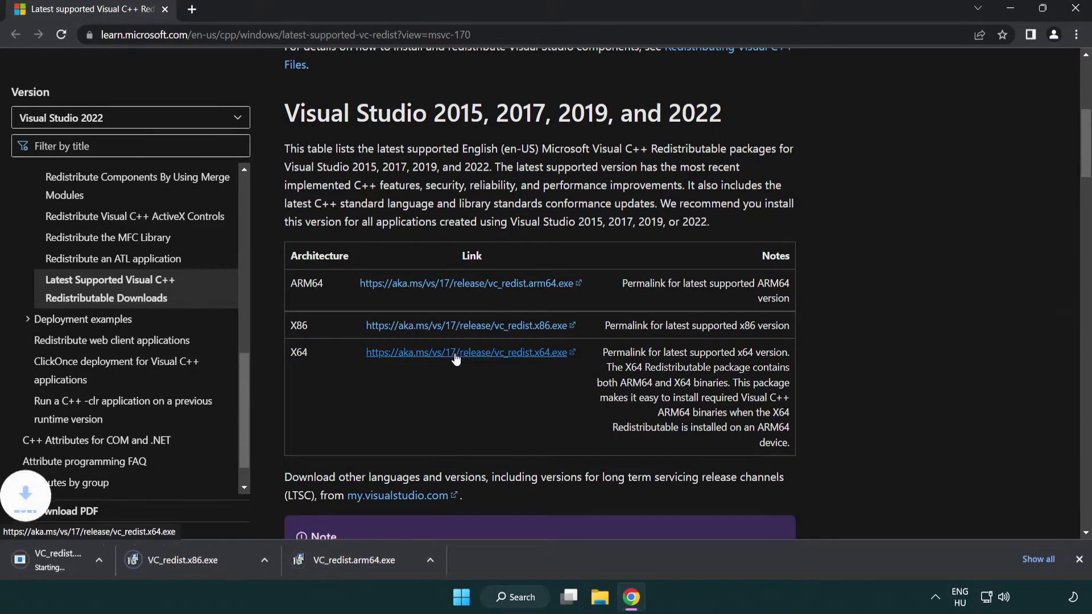
Try to install the Arm64 Visual C++ Redistributable from VC_redist.arm64.exe, agreeing to the license terms, and close its setup.
{"action": "left_click", "coordinate": [417, 569]}
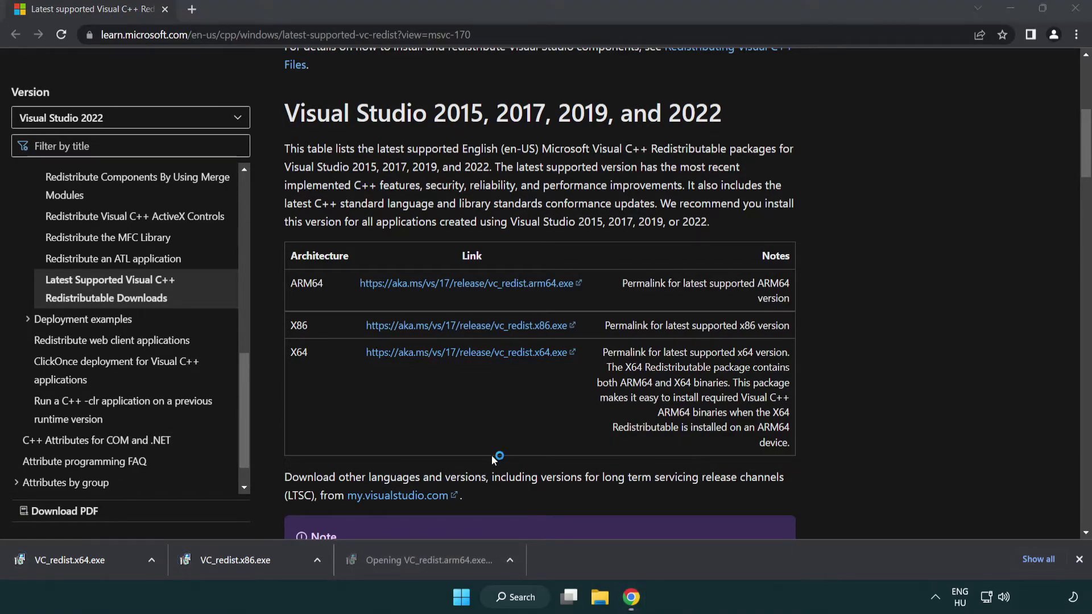
{"action": "left_click_drag", "start_coordinate": [701, 278], "coordinate": [706, 333]}
{"action": "left_click", "coordinate": [390, 356]}
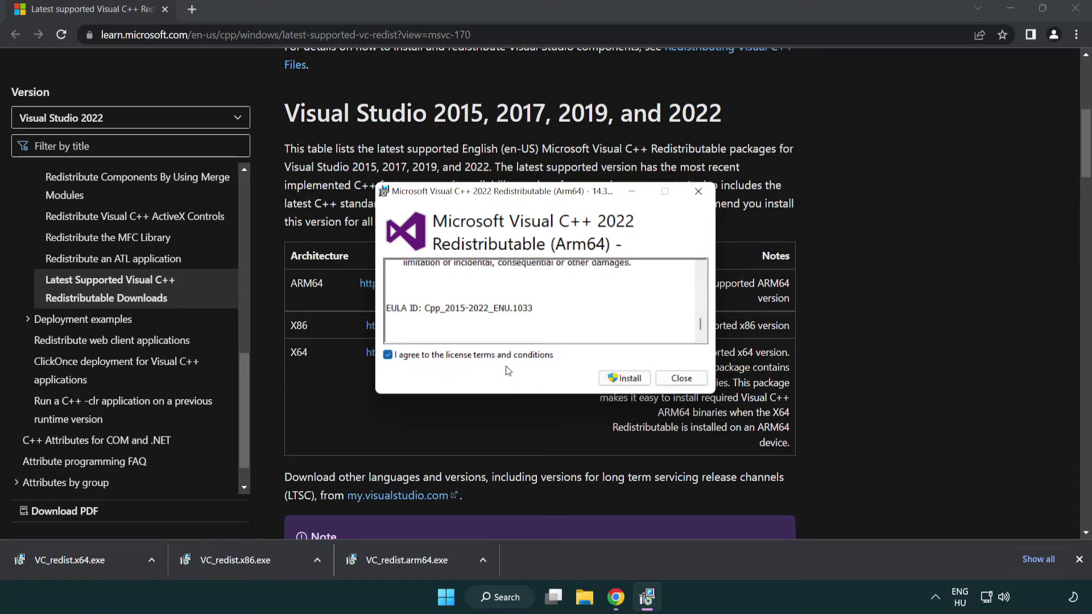
{"action": "left_click", "coordinate": [608, 378]}
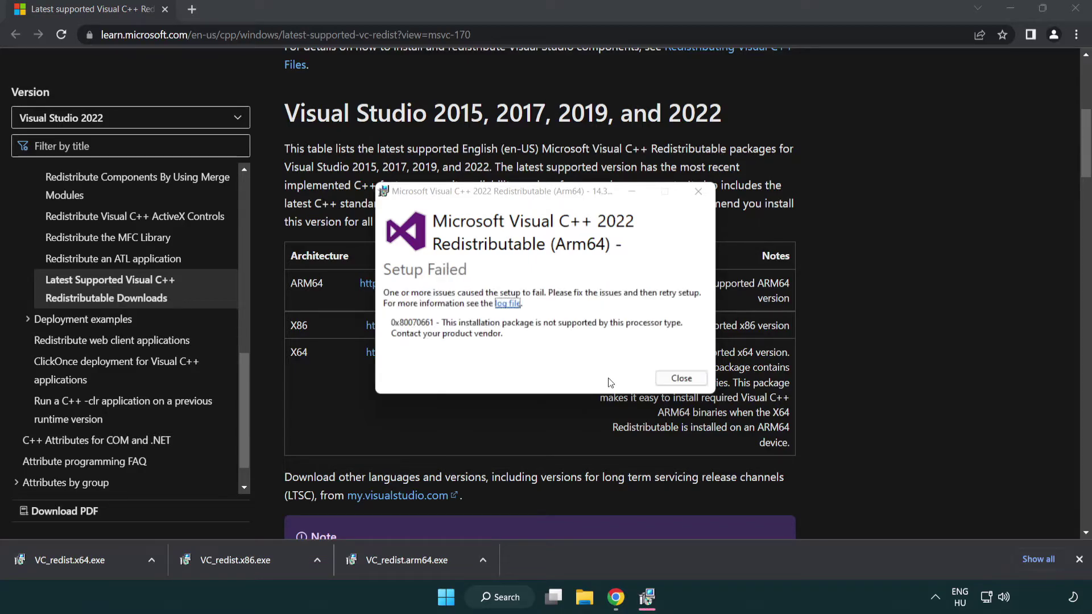
{"action": "left_click", "coordinate": [682, 380]}
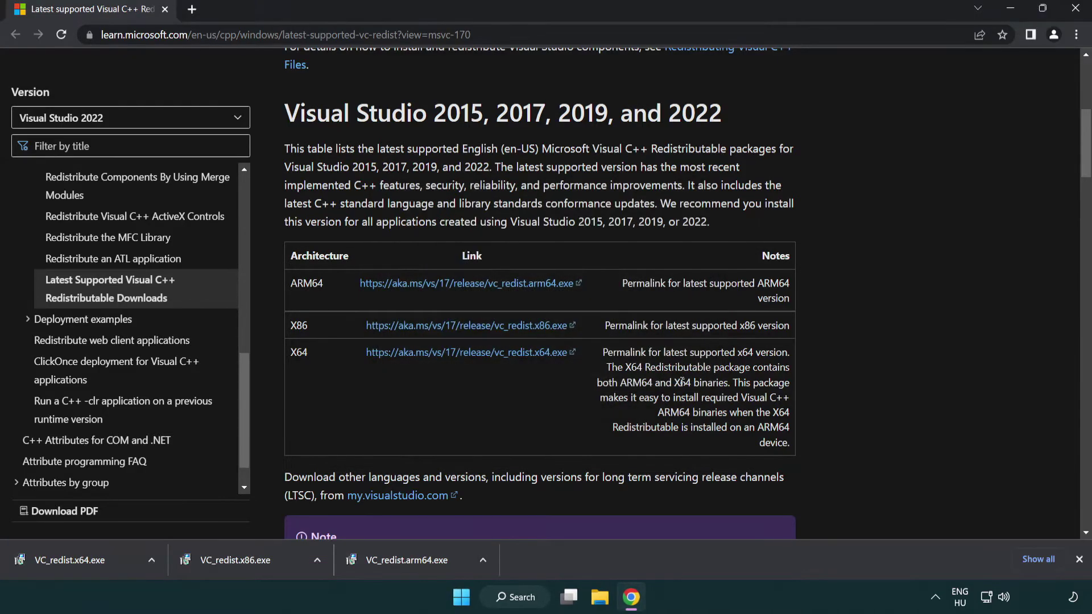
Install the x86 and x64 Visual C++ Redistributables from the downloaded files without restarting, and close the browser.
{"action": "left_click", "coordinate": [244, 567]}
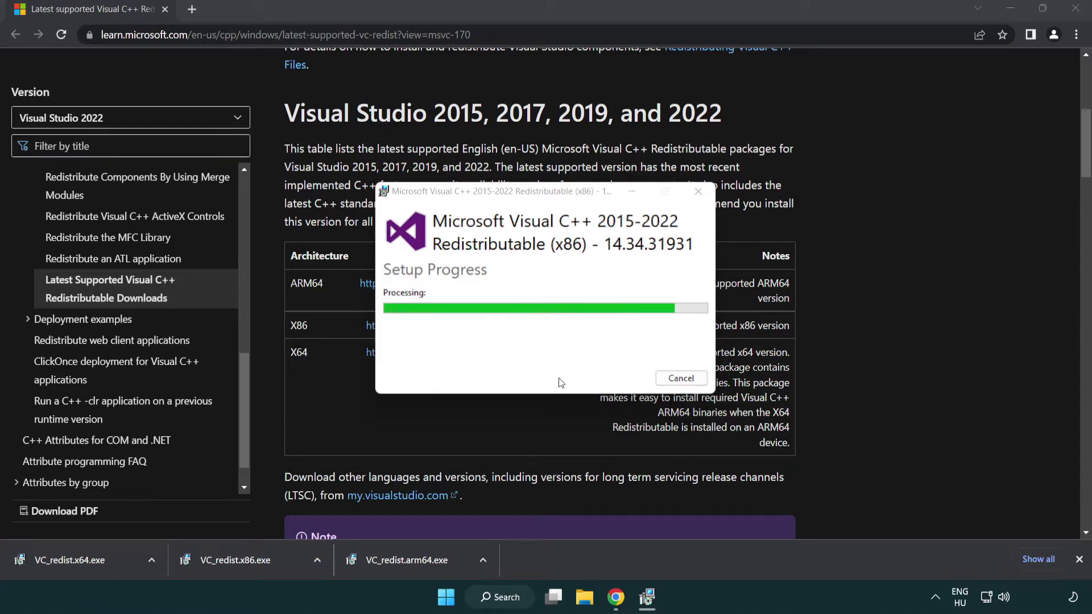
{"action": "left_click", "coordinate": [681, 379]}
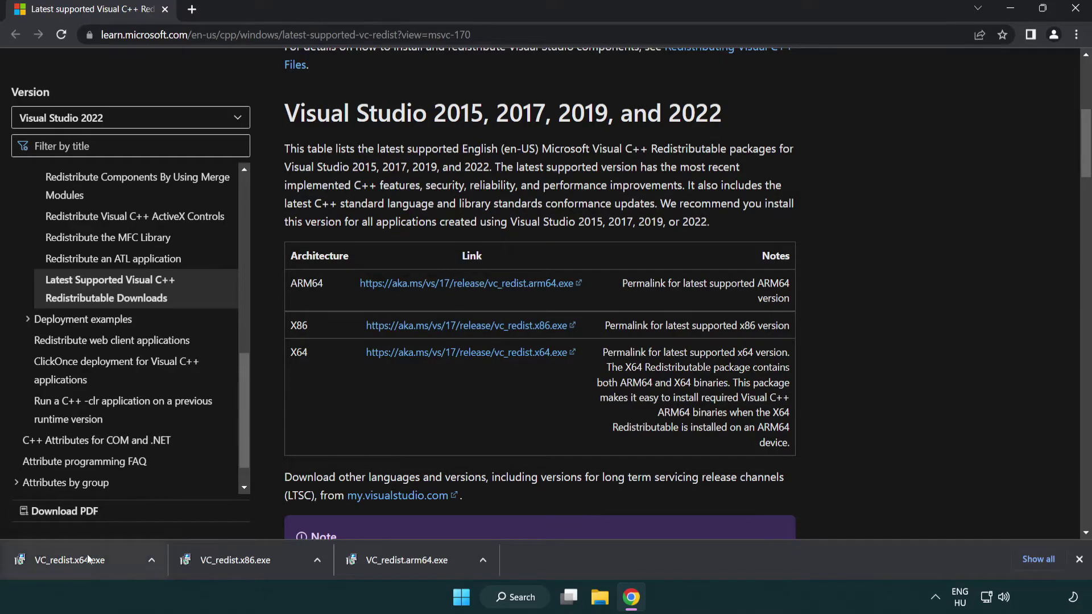
{"action": "left_click", "coordinate": [82, 558]}
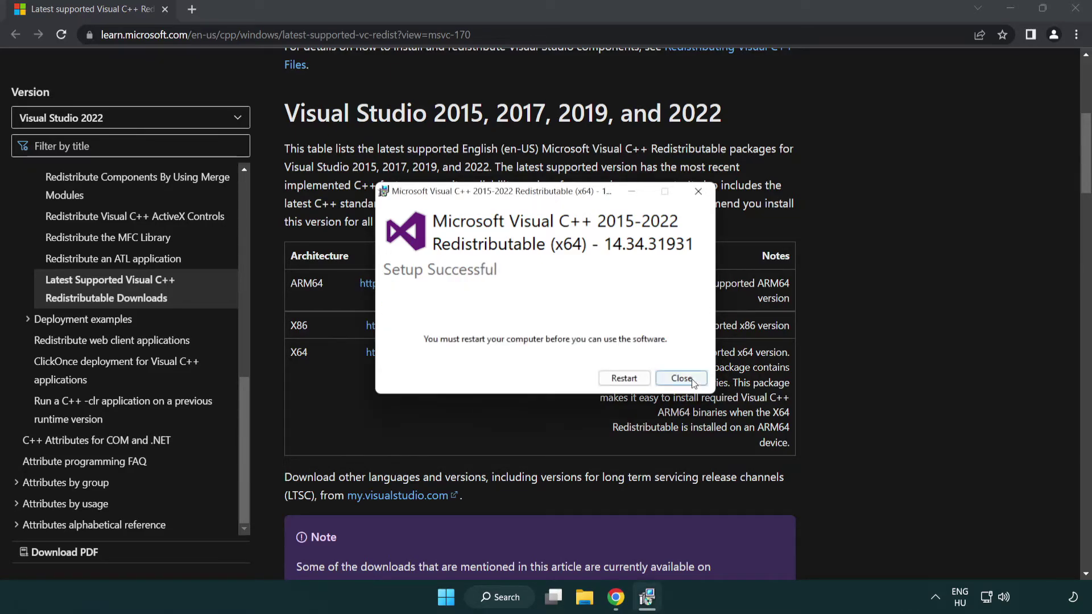
{"action": "left_click", "coordinate": [690, 380]}
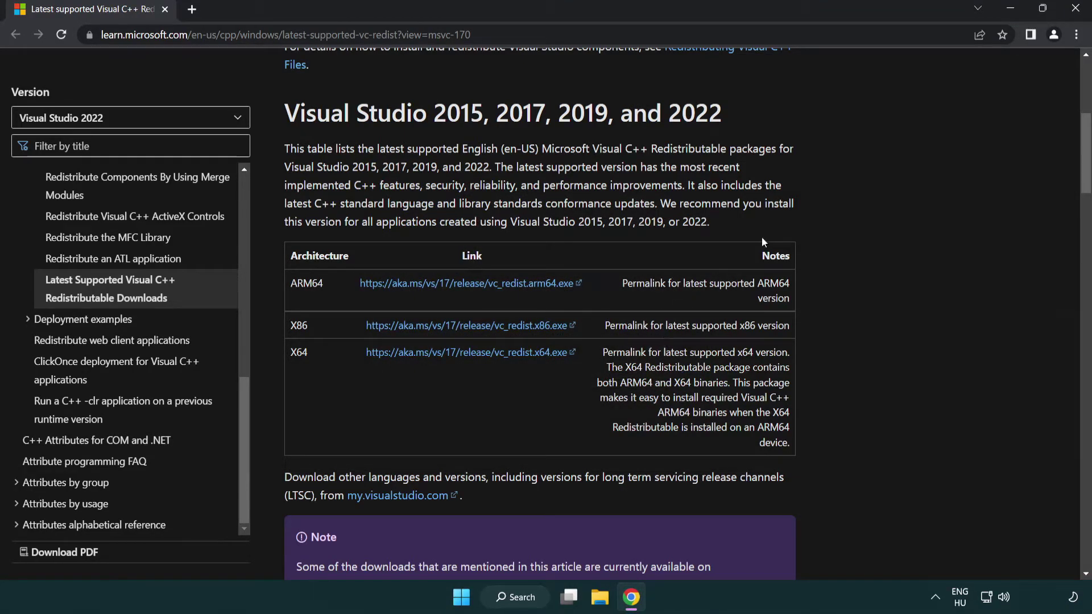
{"action": "left_click", "coordinate": [1076, 12]}
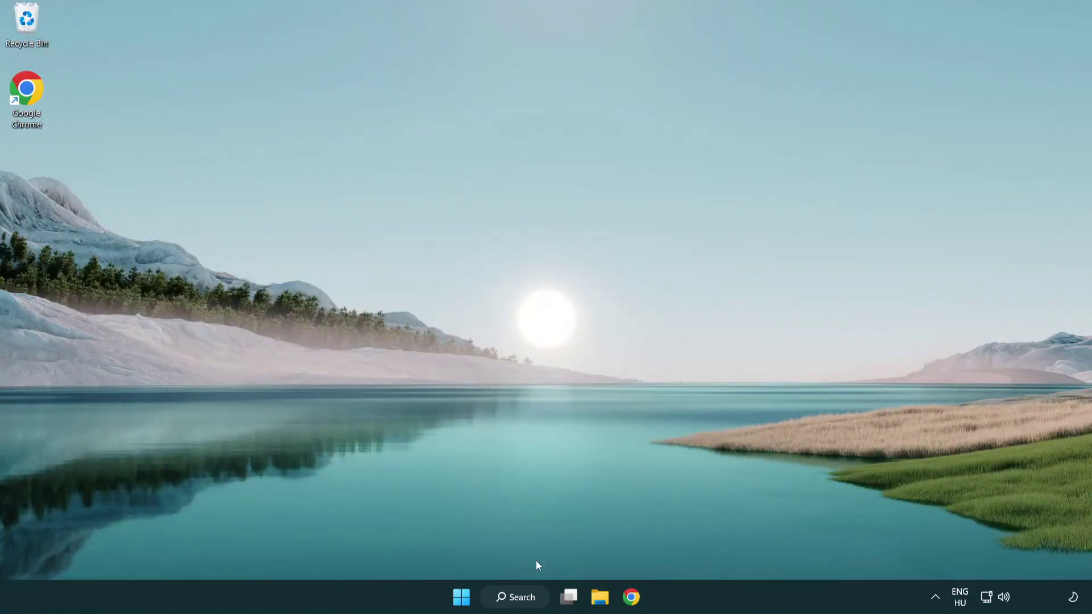
Search Windows for cmd, run Command Prompt as administrator and reposition its window on the desktop.
{"action": "left_click", "coordinate": [520, 602]}
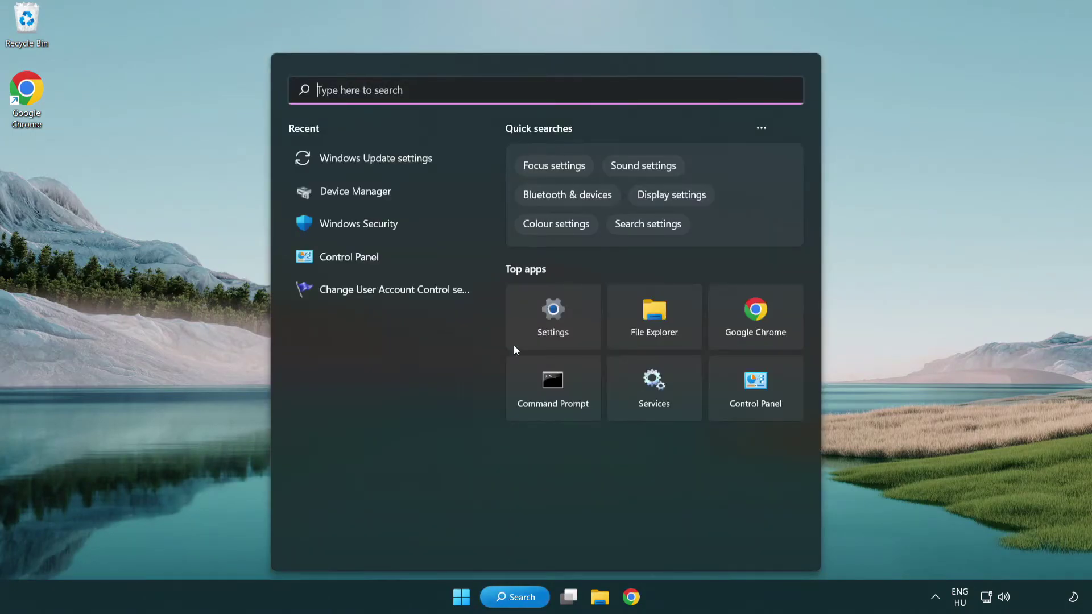
{"action": "type", "text": "cmd"}
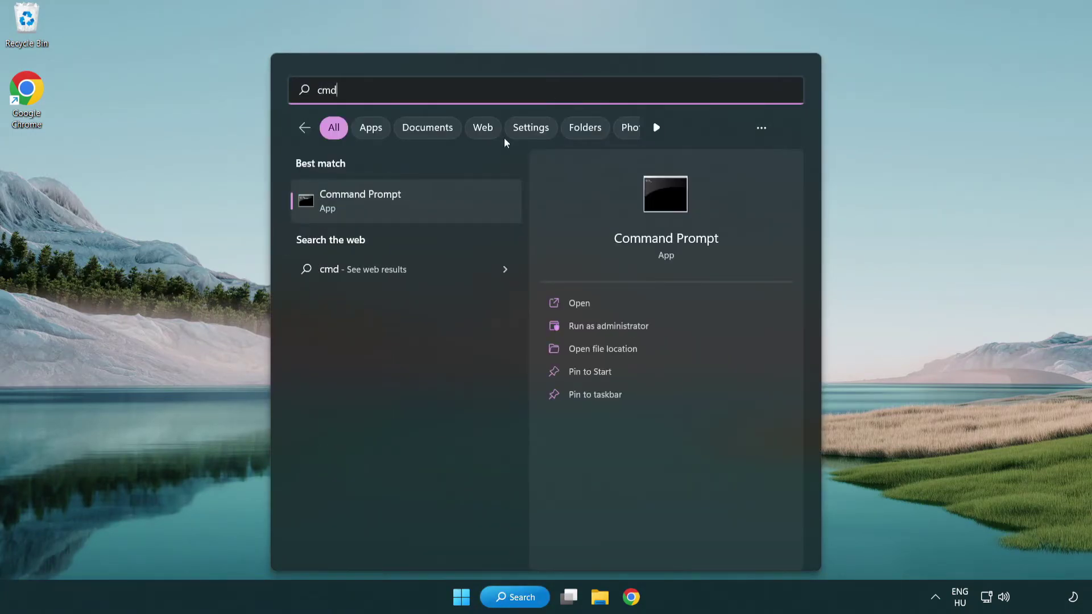
{"action": "right_click", "coordinate": [418, 204]}
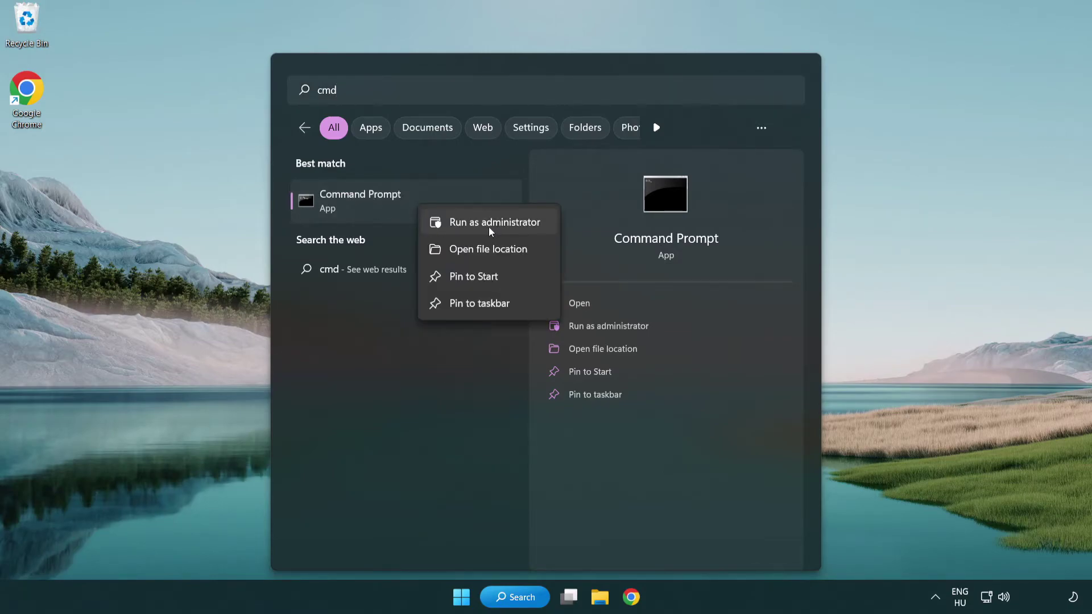
{"action": "left_click", "coordinate": [492, 226]}
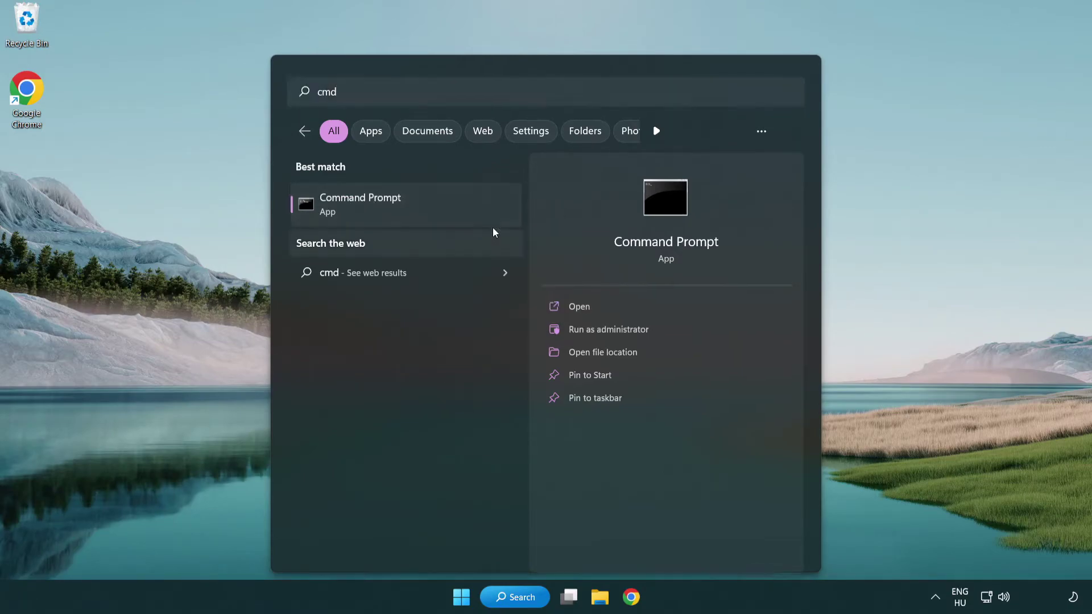
{"action": "left_click_drag", "start_coordinate": [391, 64], "coordinate": [549, 111]}
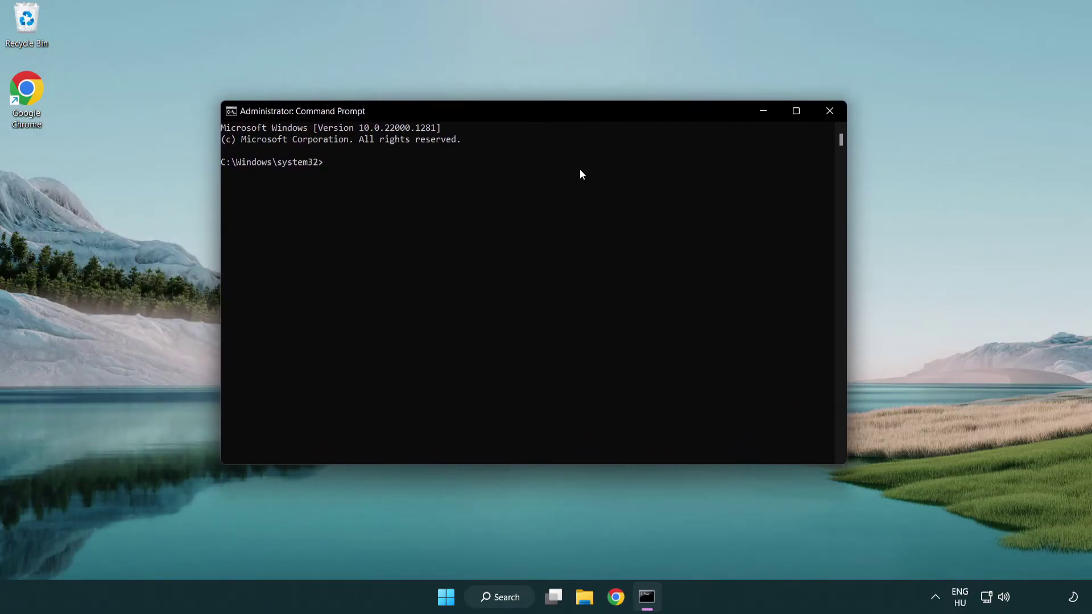
Run the system file check with the command sfc /scannow.
{"action": "type", "text": "sfc "}
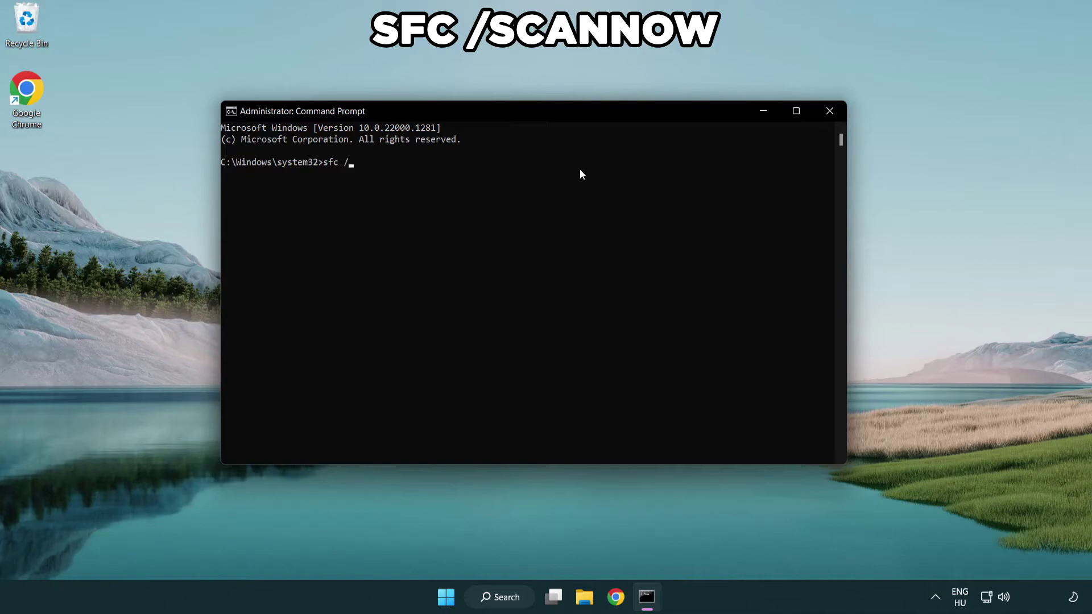
{"action": "type", "text": "/scannow"}
{"action": "key", "text": "Return"}
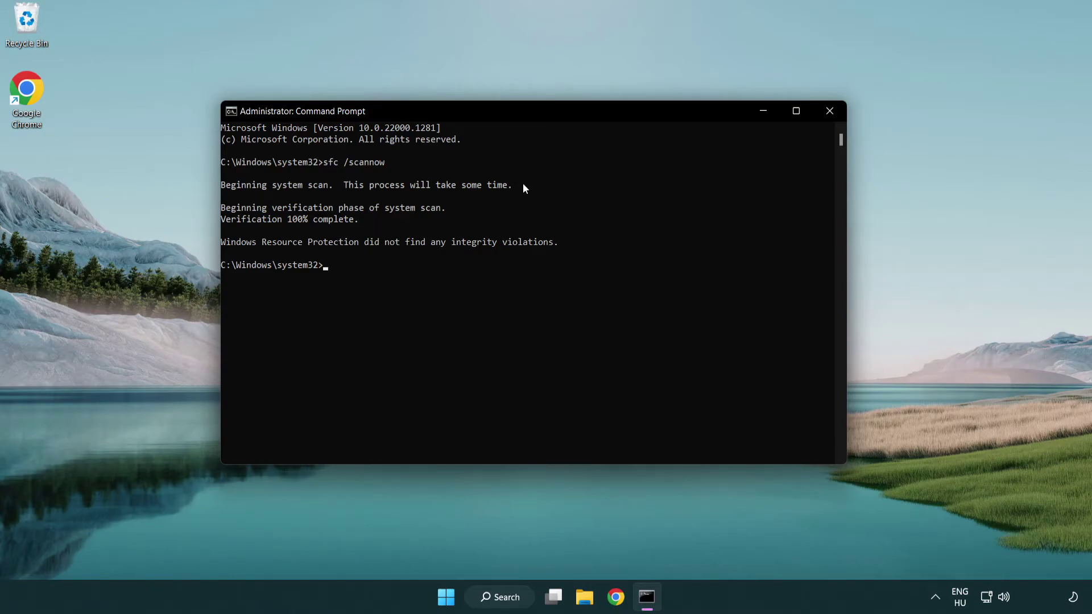
Close Command Prompt and bring up the power options for the PC.
{"action": "left_click", "coordinate": [833, 114]}
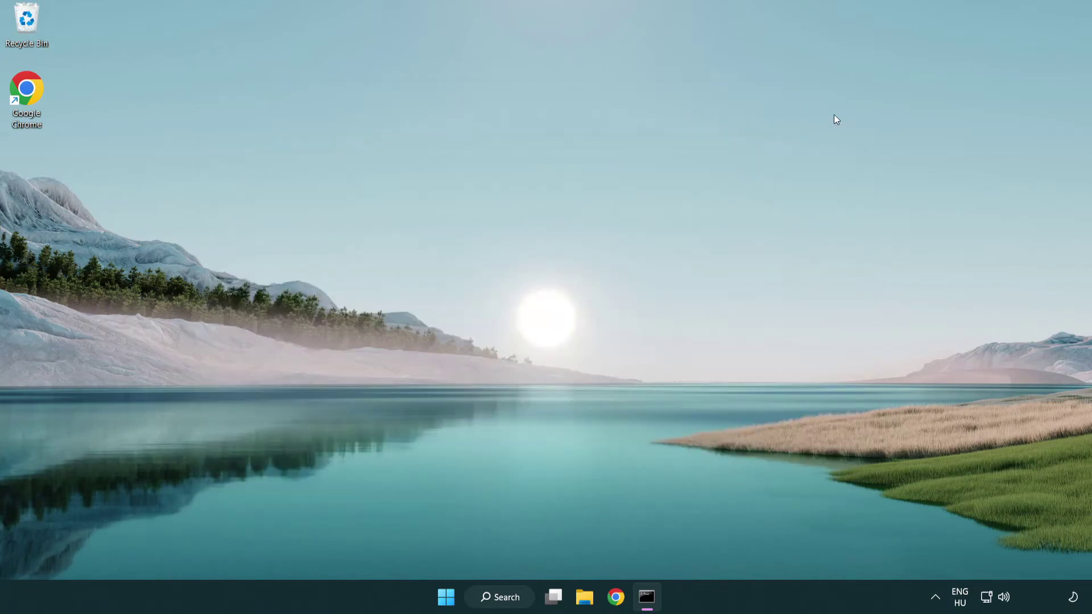
{"action": "key", "text": "super"}
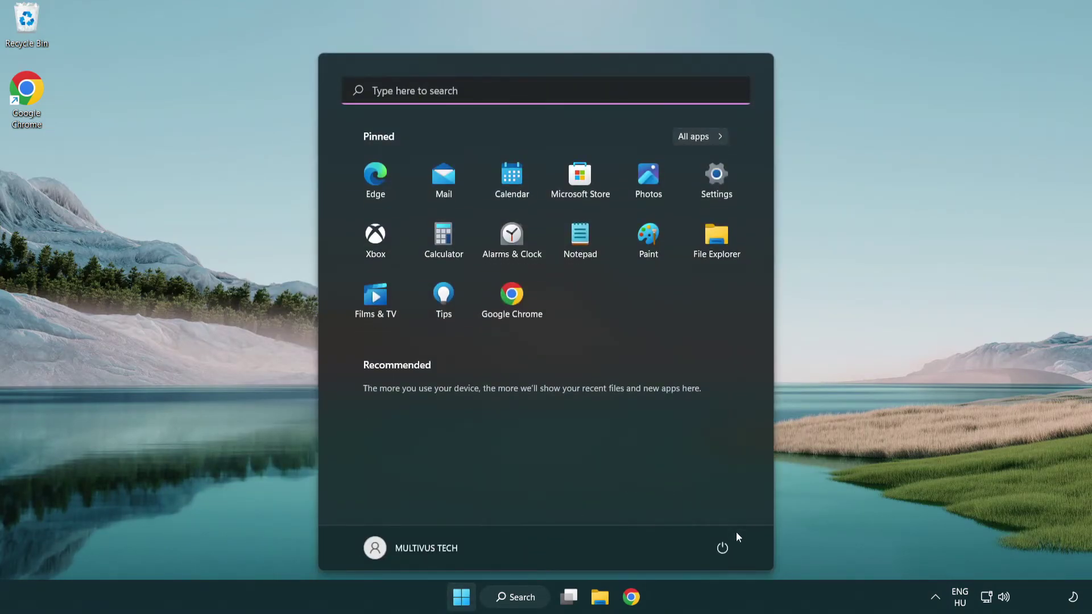
{"action": "left_click", "coordinate": [724, 546]}
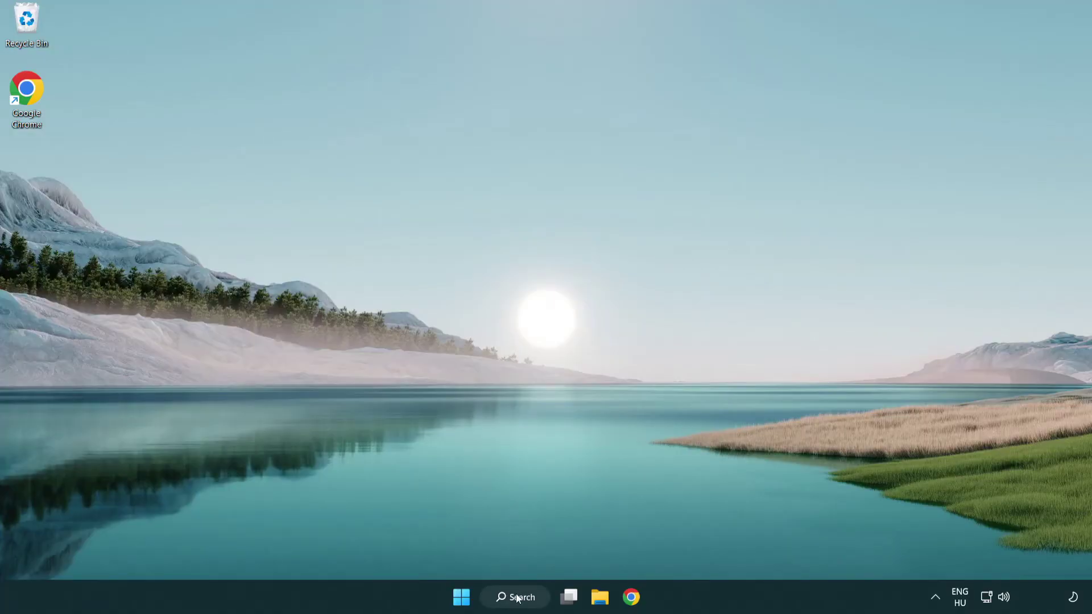
Search Windows for security and open the Windows Security app.
{"action": "left_click", "coordinate": [519, 604]}
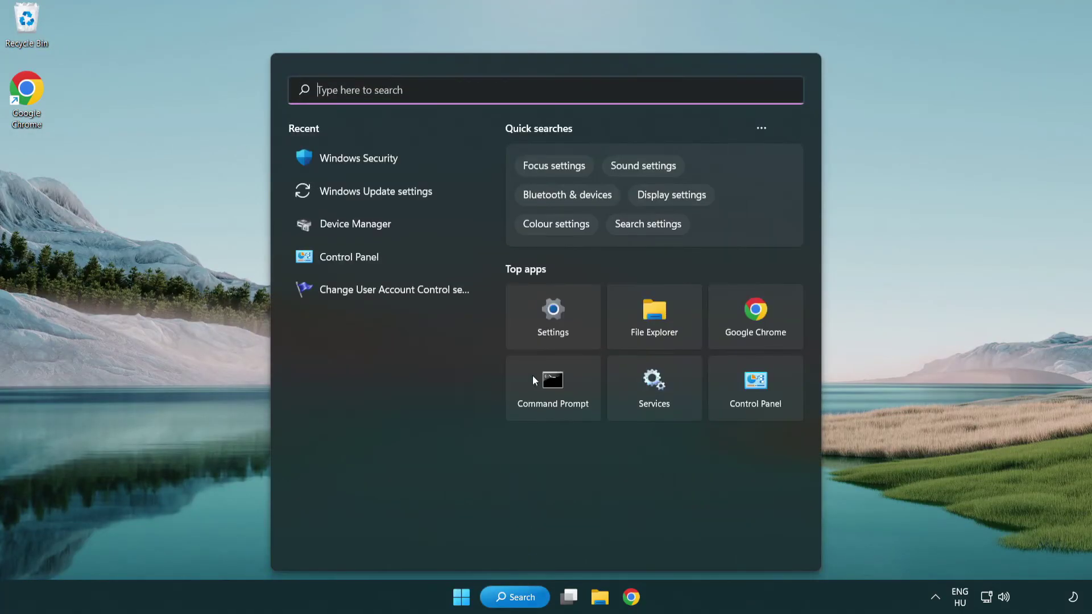
{"action": "type", "text": "se"}
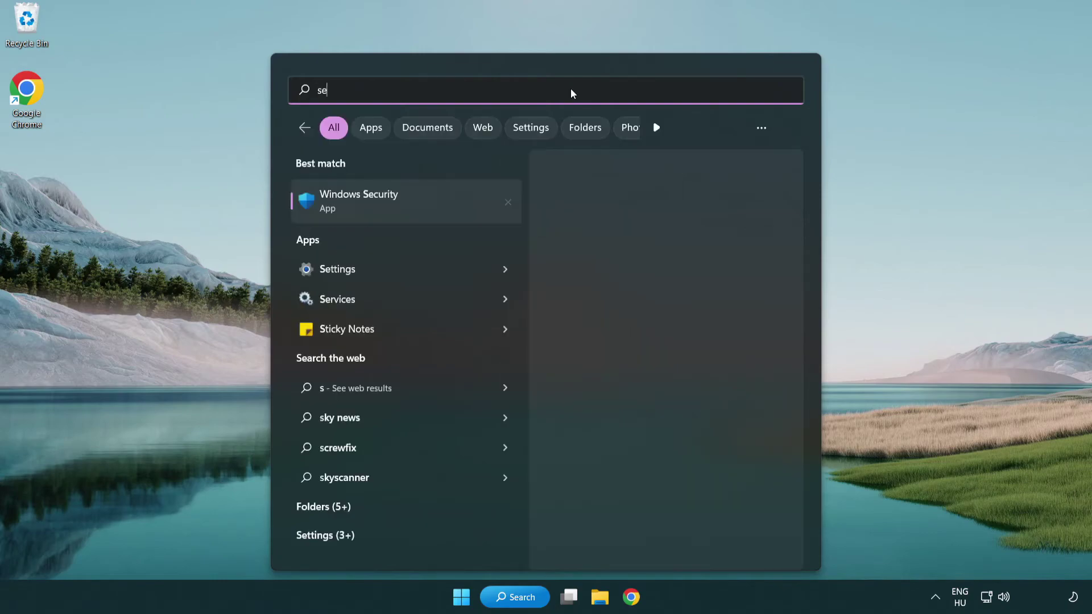
{"action": "type", "text": "curi"}
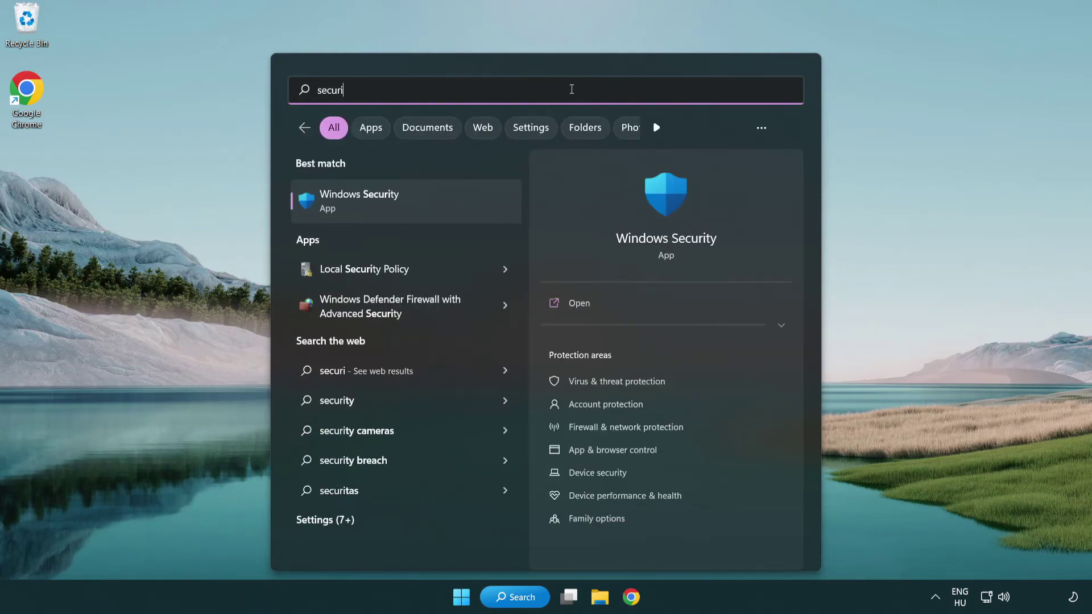
{"action": "type", "text": "ty"}
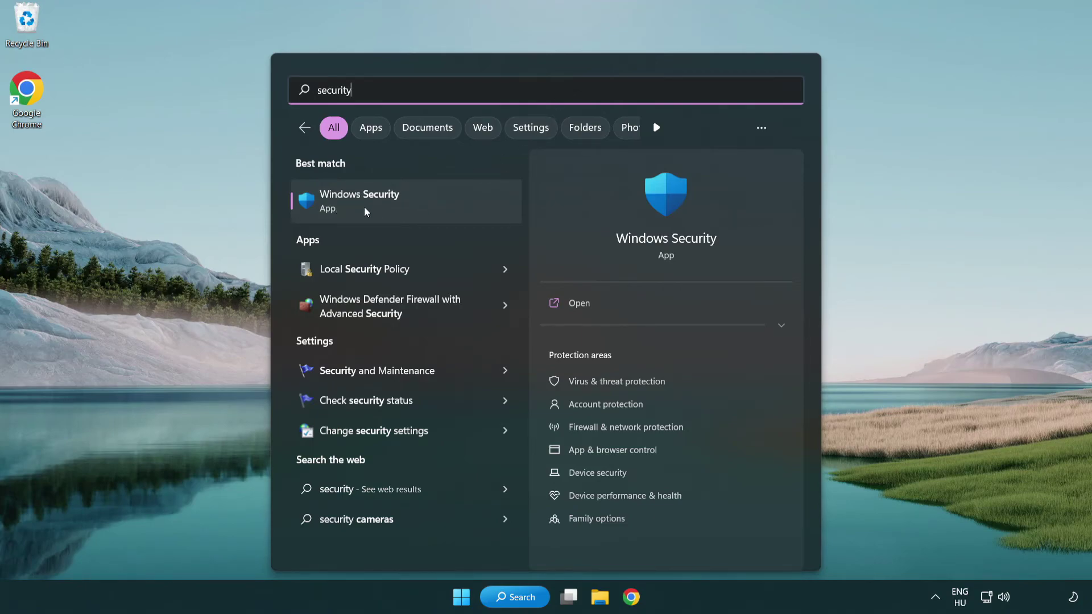
{"action": "left_click", "coordinate": [447, 212]}
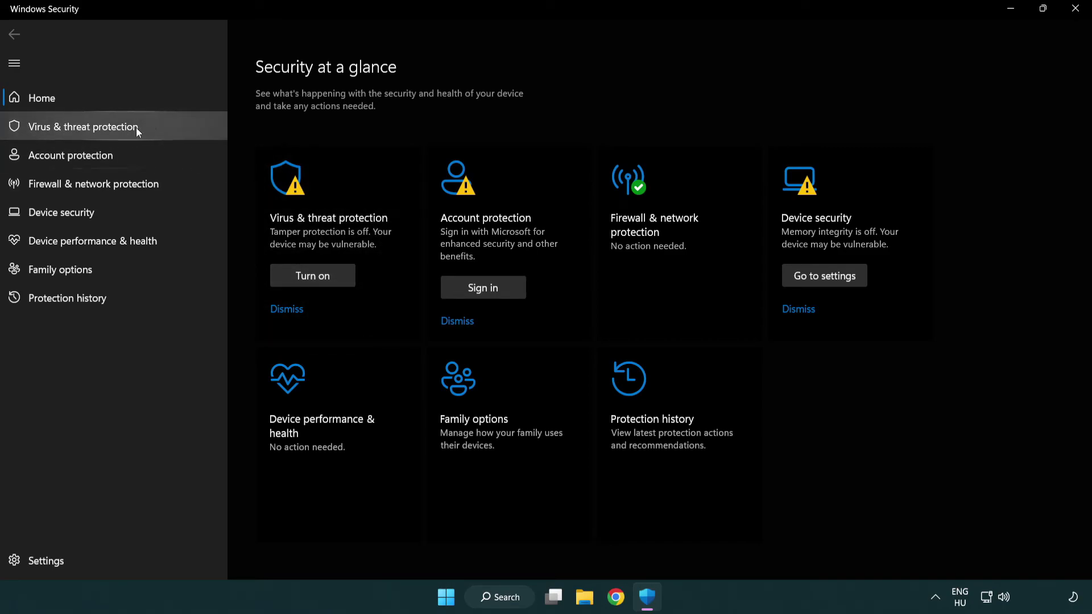
Open the antivirus exclusions through the virus and threat protection settings.
{"action": "left_click", "coordinate": [165, 127]}
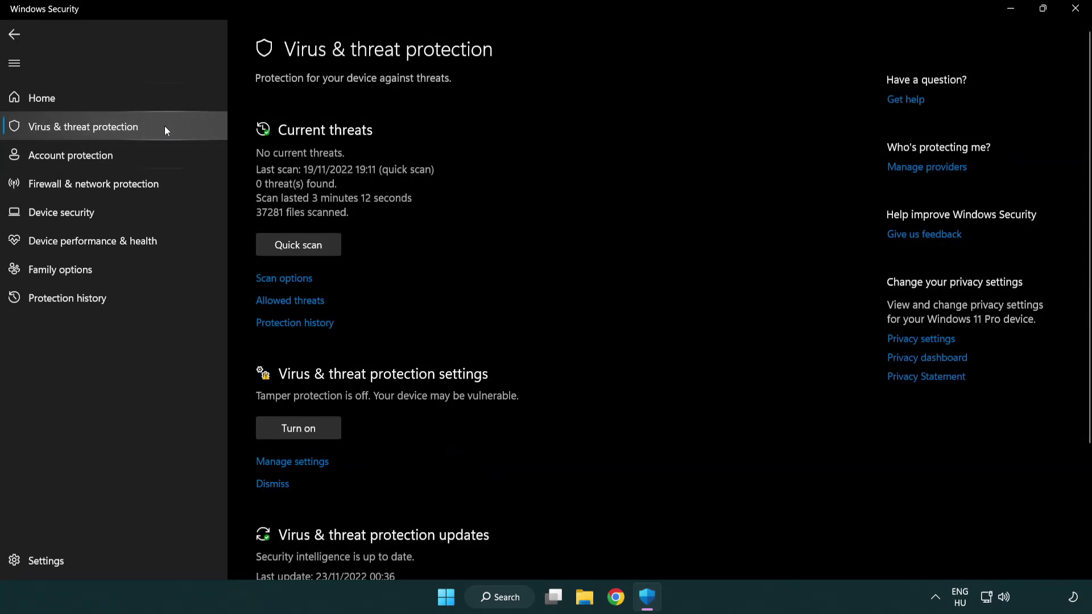
{"action": "scroll", "coordinate": [307, 245], "scroll_direction": "down", "scroll_amount": 2}
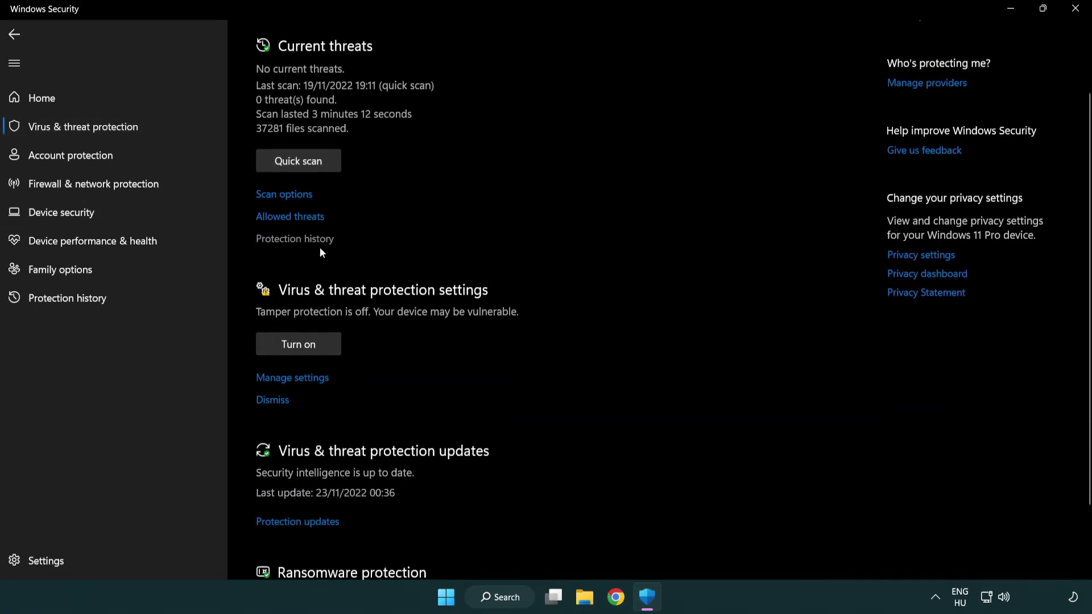
{"action": "left_click", "coordinate": [290, 384]}
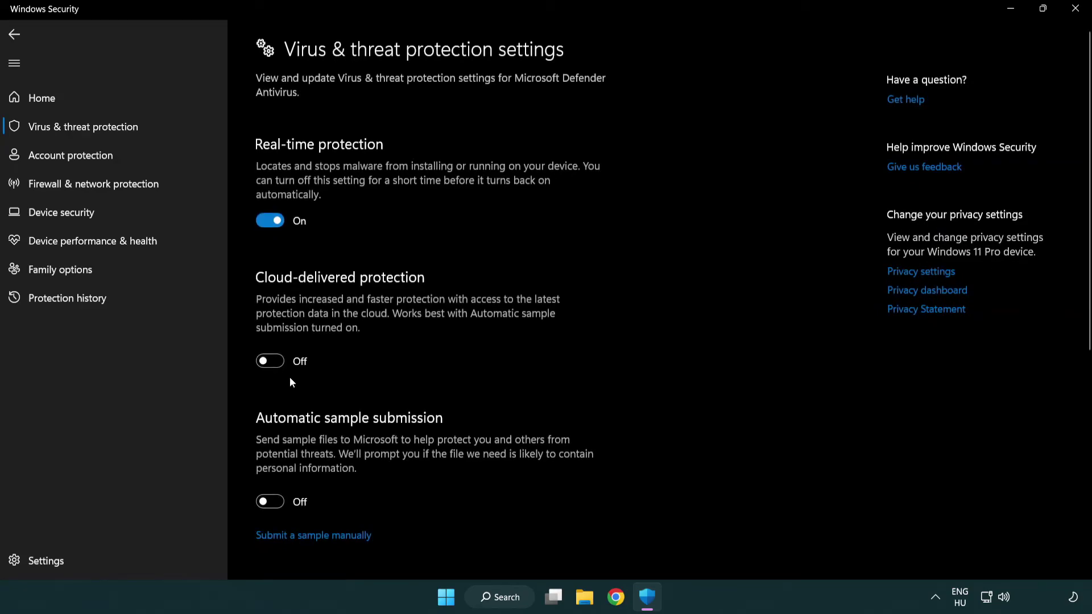
{"action": "scroll", "coordinate": [291, 382], "scroll_direction": "down", "scroll_amount": 6}
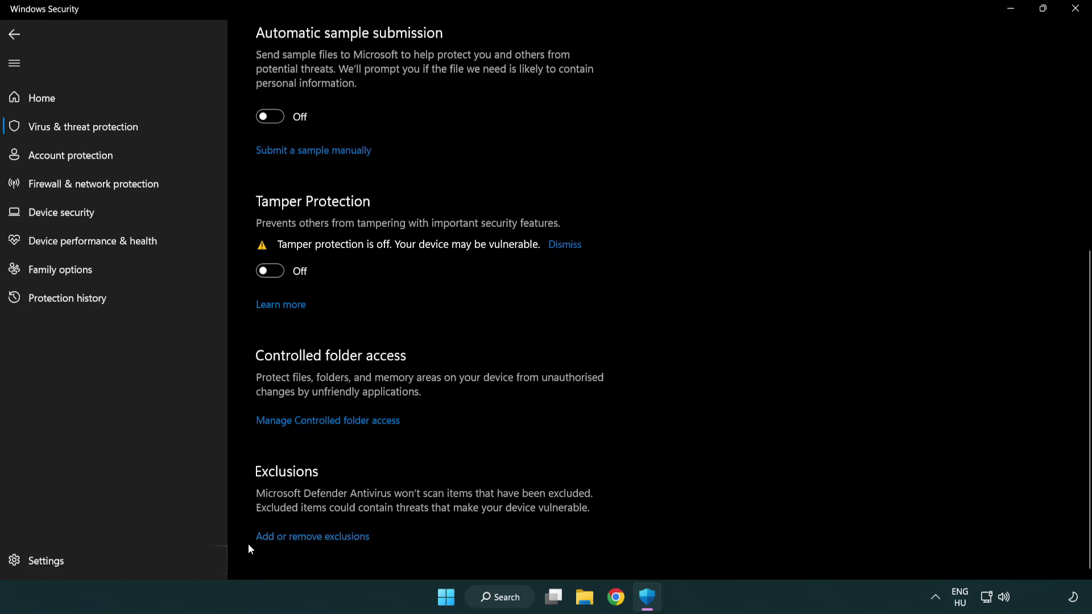
{"action": "left_click", "coordinate": [335, 539]}
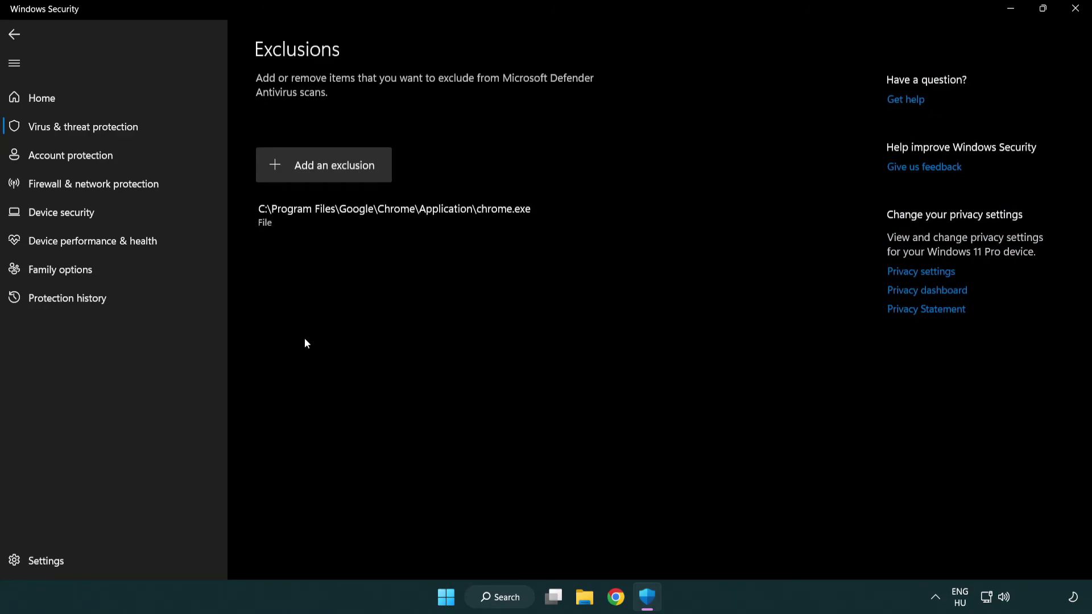
Choose the NOT WORKING APP file from C:\Program Files (x86)\NOT WORKING APP as a new antivirus exclusion.
{"action": "left_click", "coordinate": [327, 167]}
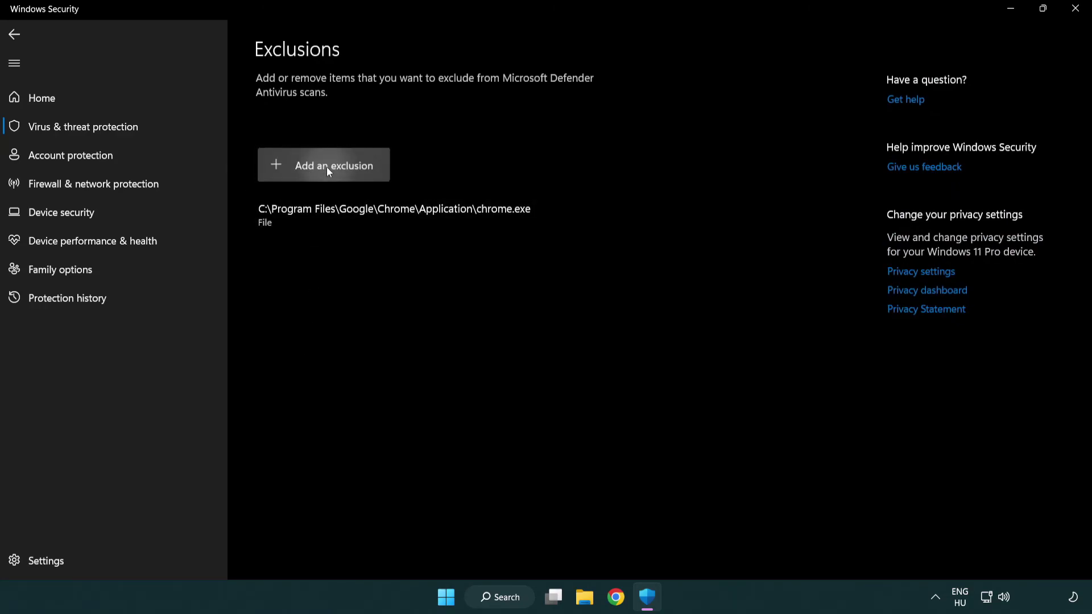
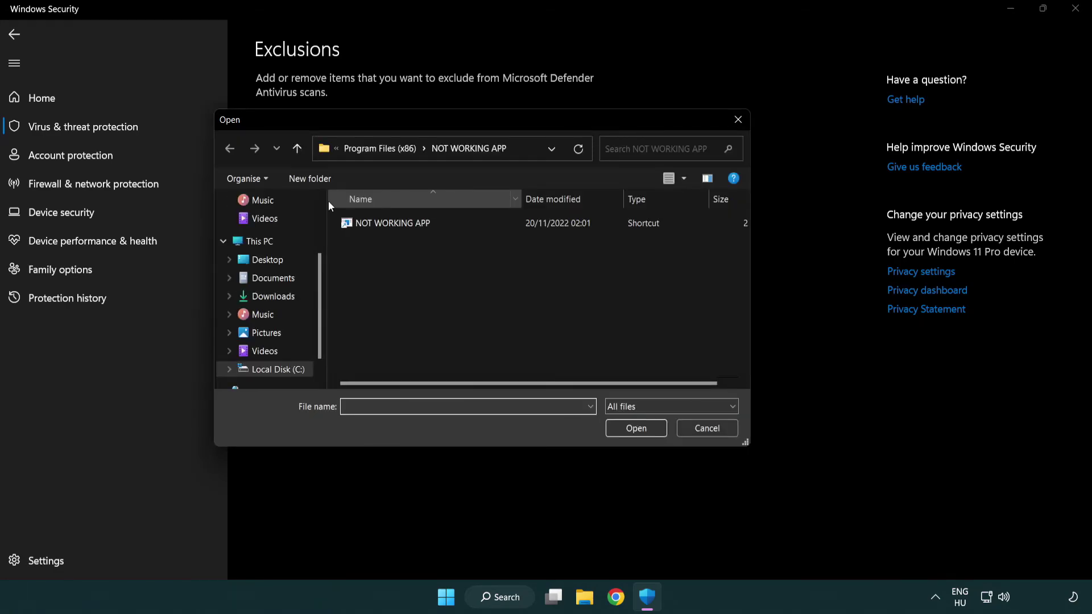
{"action": "left_click", "coordinate": [369, 149]}
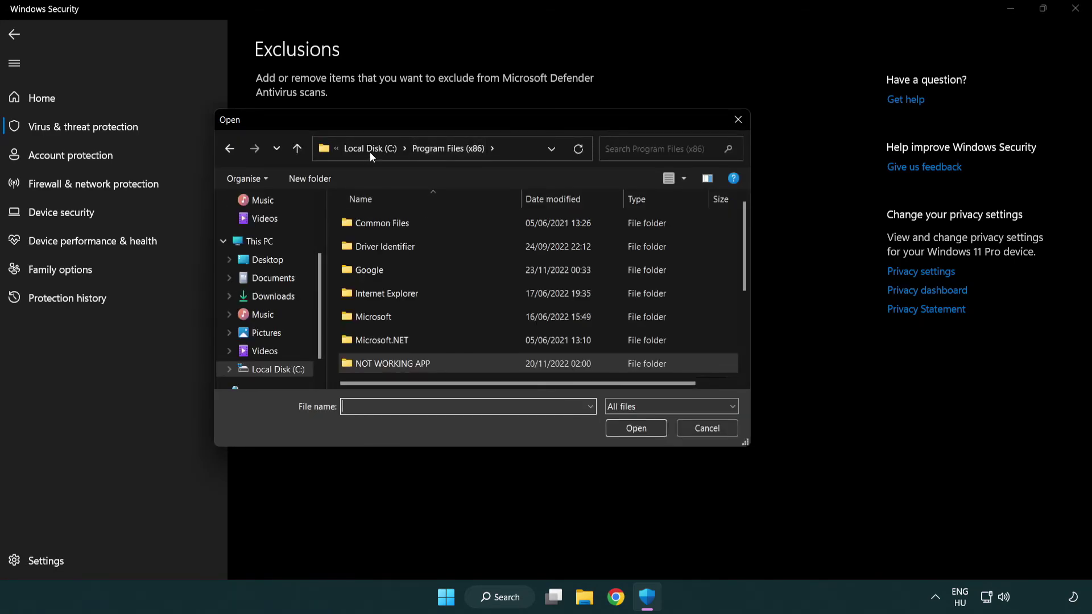
{"action": "left_click", "coordinate": [374, 150]}
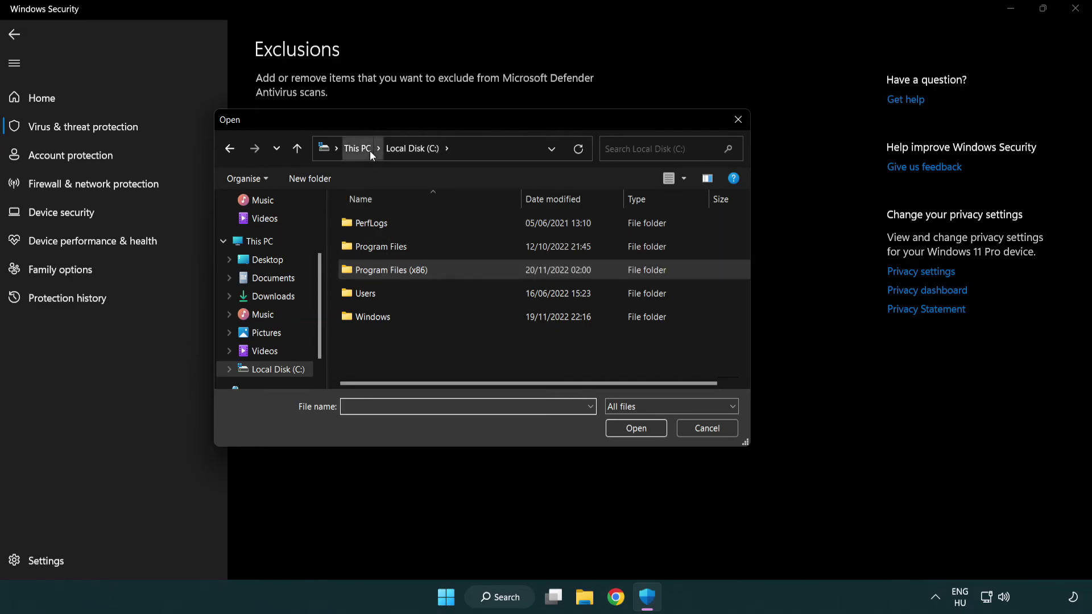
{"action": "left_click", "coordinate": [370, 151]}
{"action": "double_click", "coordinate": [390, 369]}
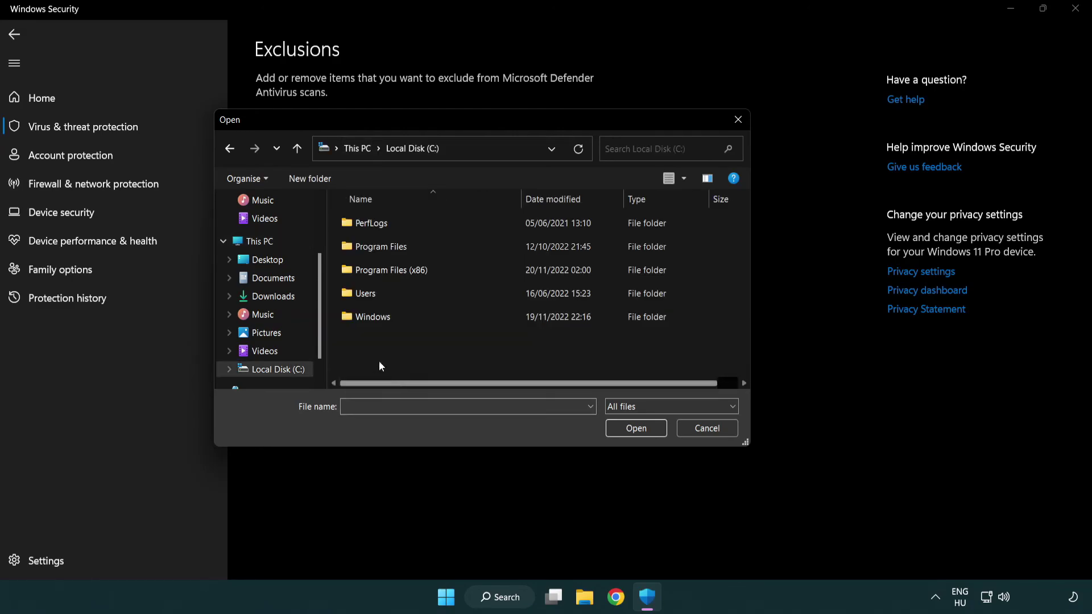
{"action": "double_click", "coordinate": [398, 269]}
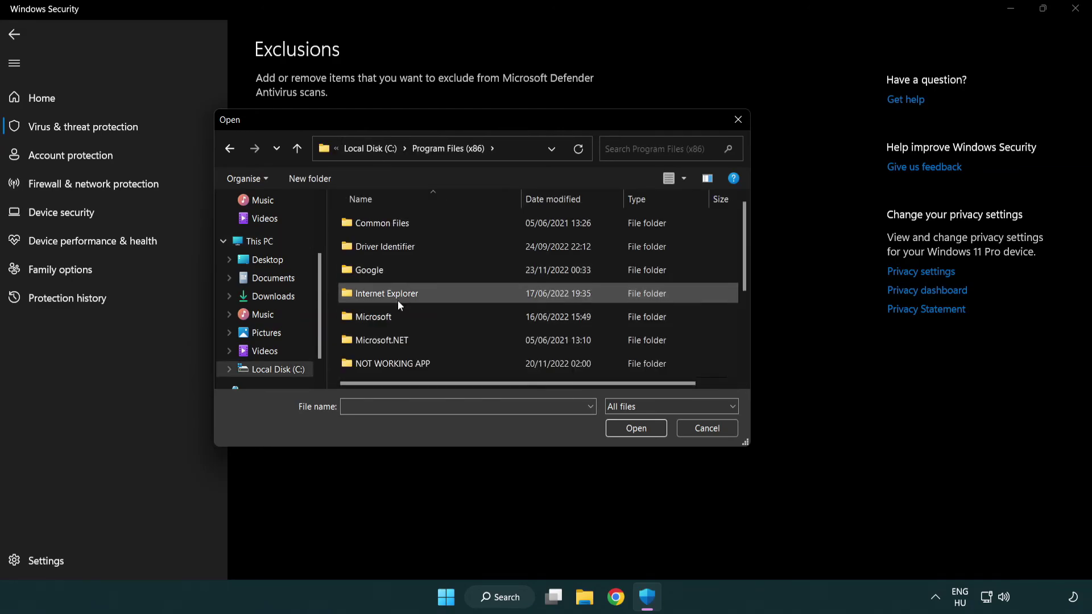
{"action": "double_click", "coordinate": [407, 365]}
{"action": "left_click", "coordinate": [385, 222]}
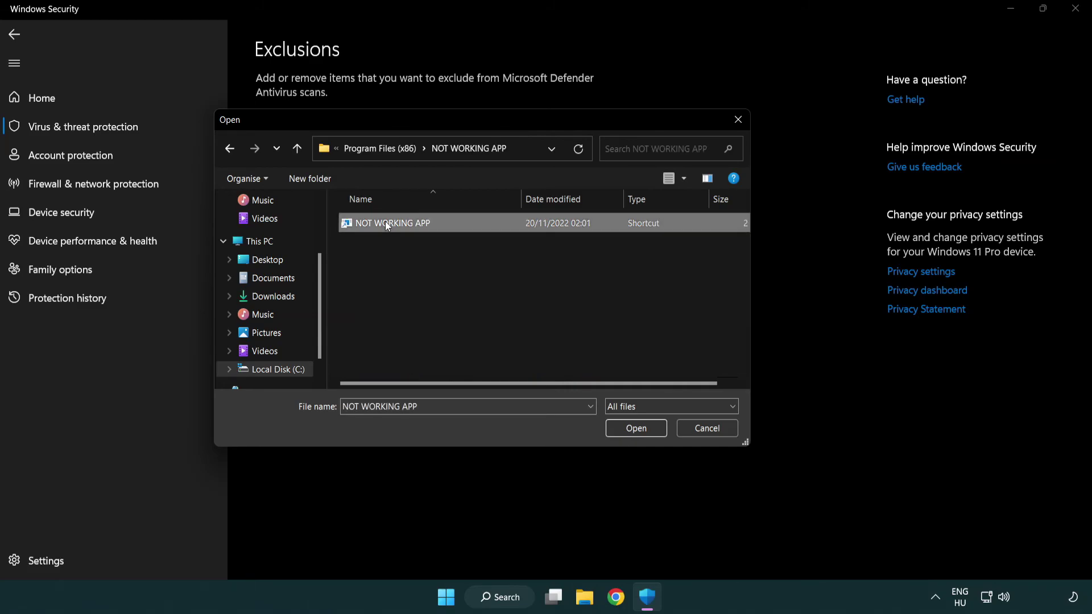
{"action": "left_click", "coordinate": [633, 433]}
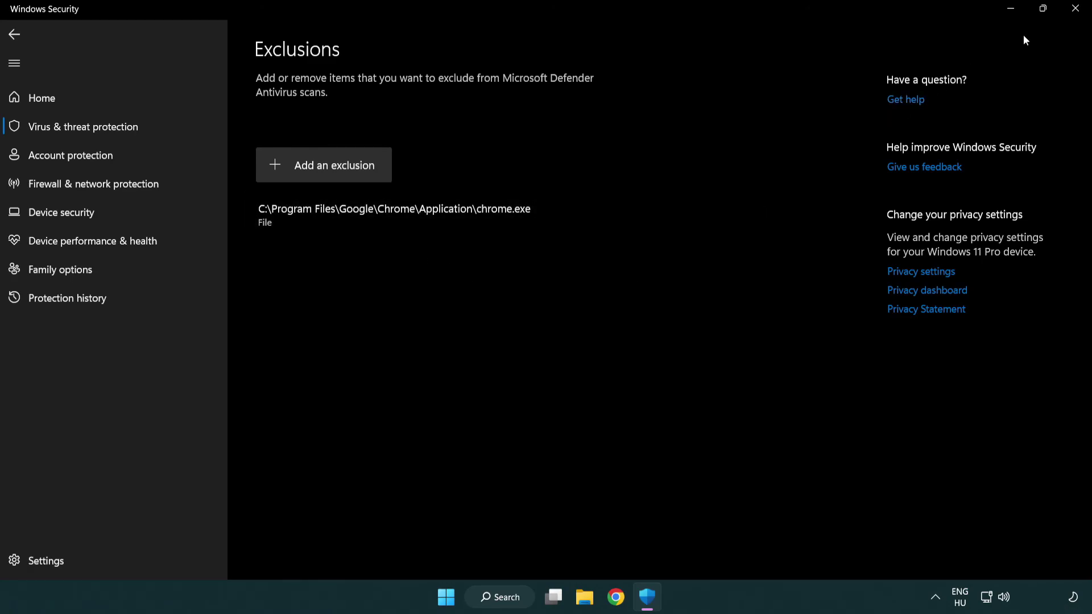
Close Windows Security and open the power options to restart the PC.
{"action": "left_click", "coordinate": [1075, 9]}
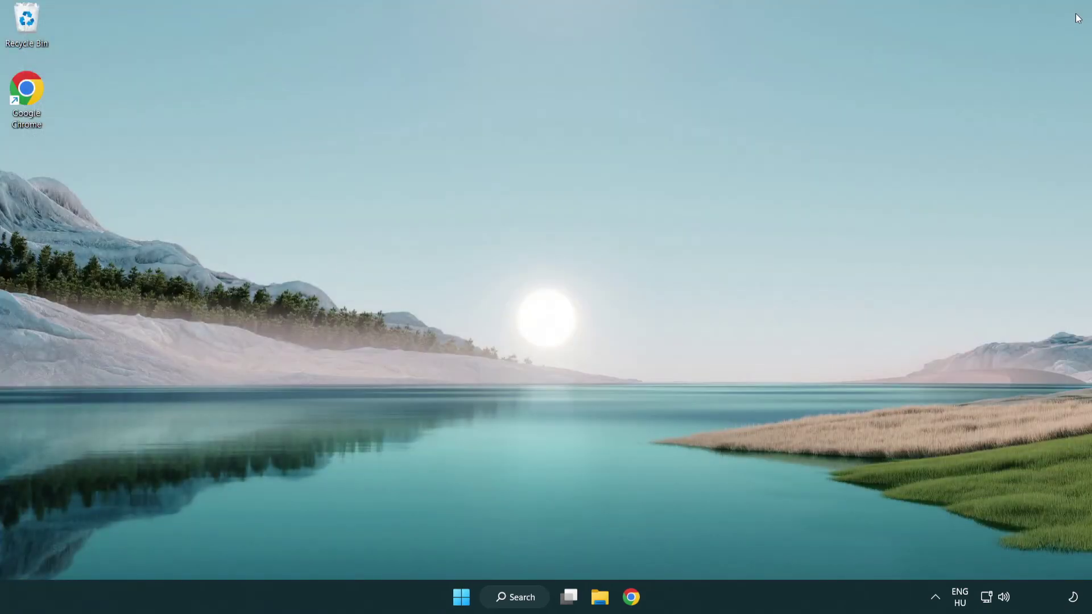
{"action": "left_click", "coordinate": [457, 598]}
{"action": "left_click", "coordinate": [723, 547]}
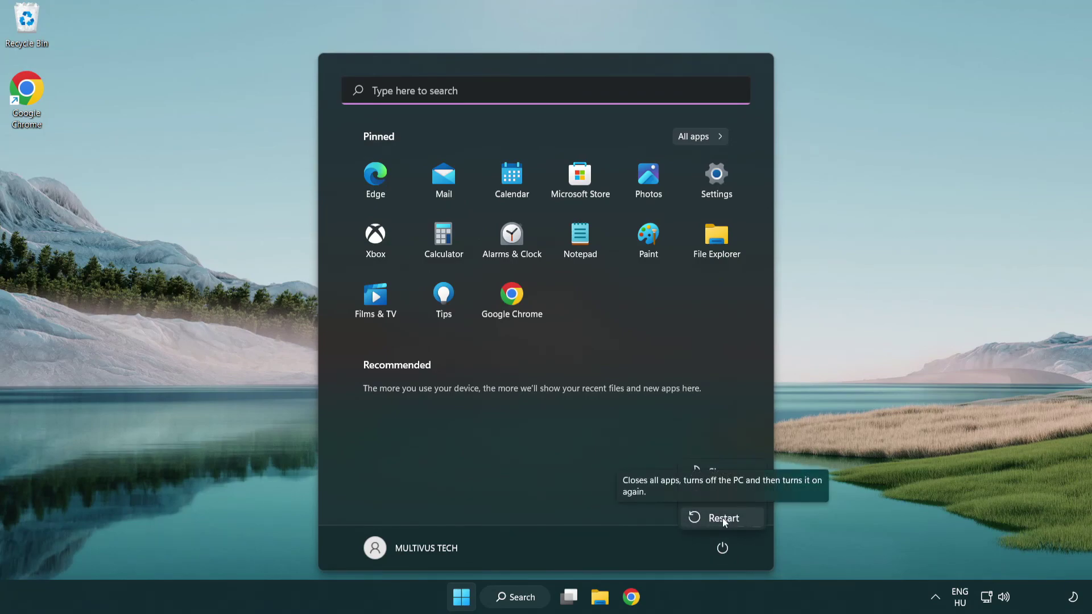